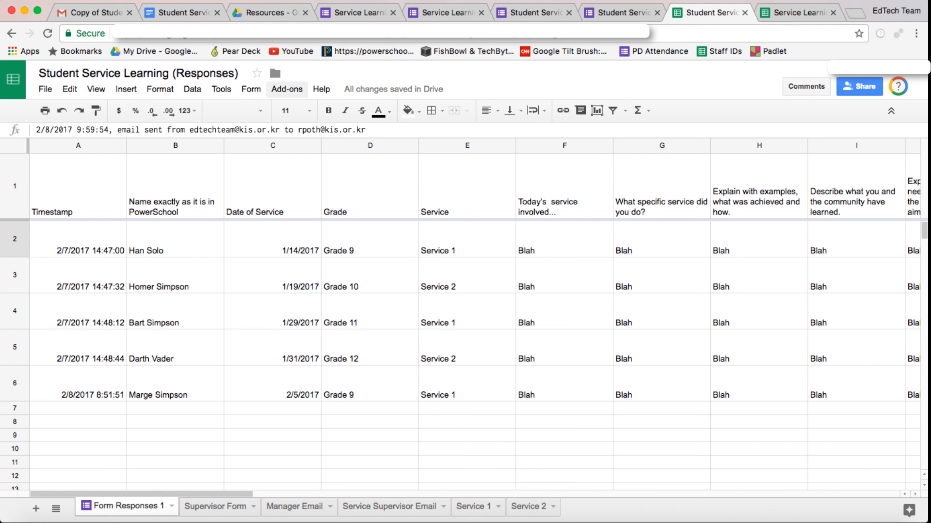
Launch the autoCrat add-on from the Student Service Learning (Responses) spreadsheet
left_click(286, 89)
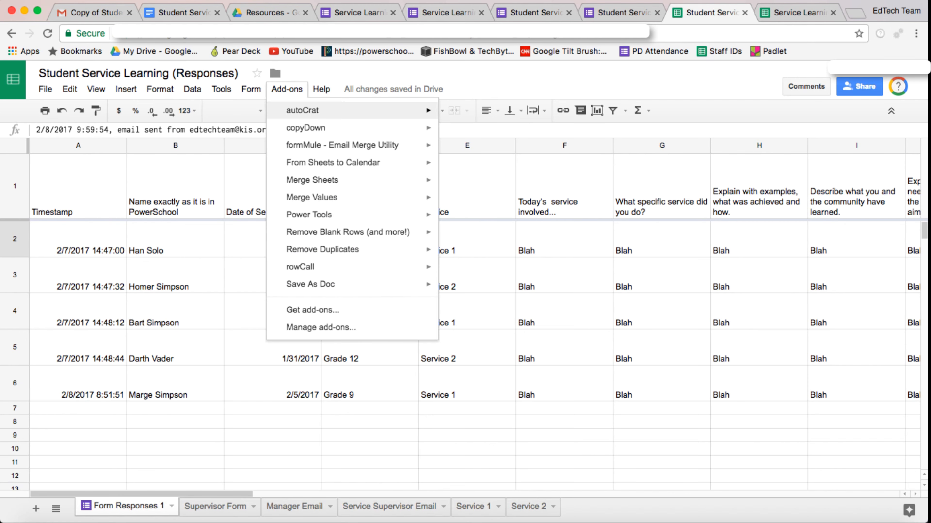
mouse_move(302, 110)
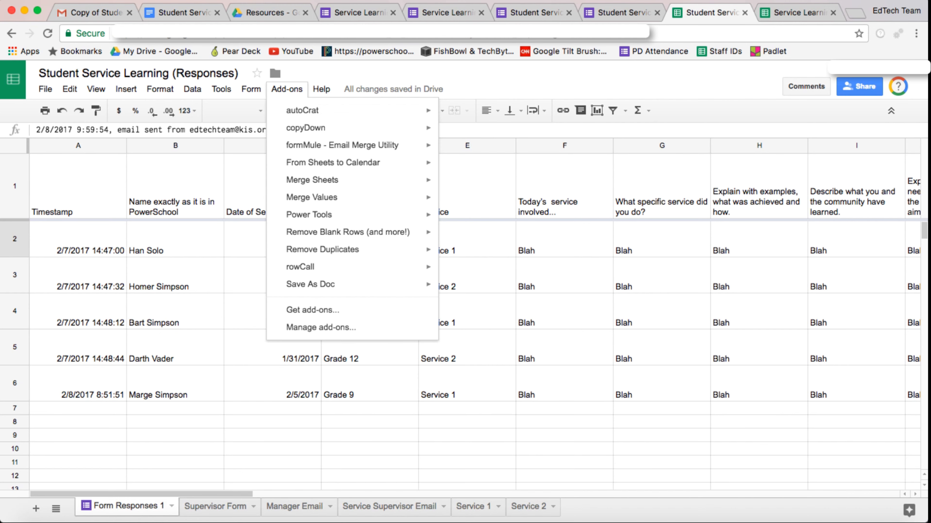
left_click(470, 114)
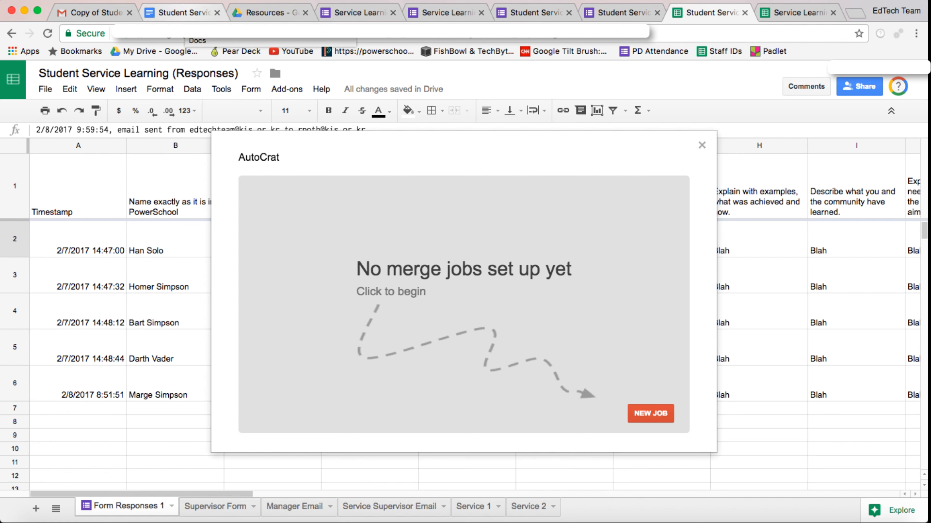
Review the merge tags throughout the Student Service Document - Template document, including its reflection questions and the Agreed by section
left_click(183, 13)
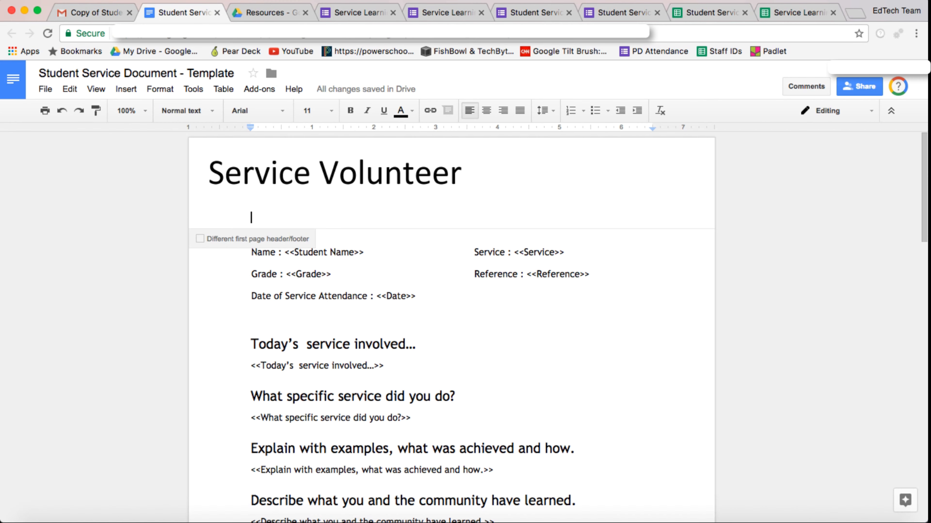
scroll(451, 328, "down", 3)
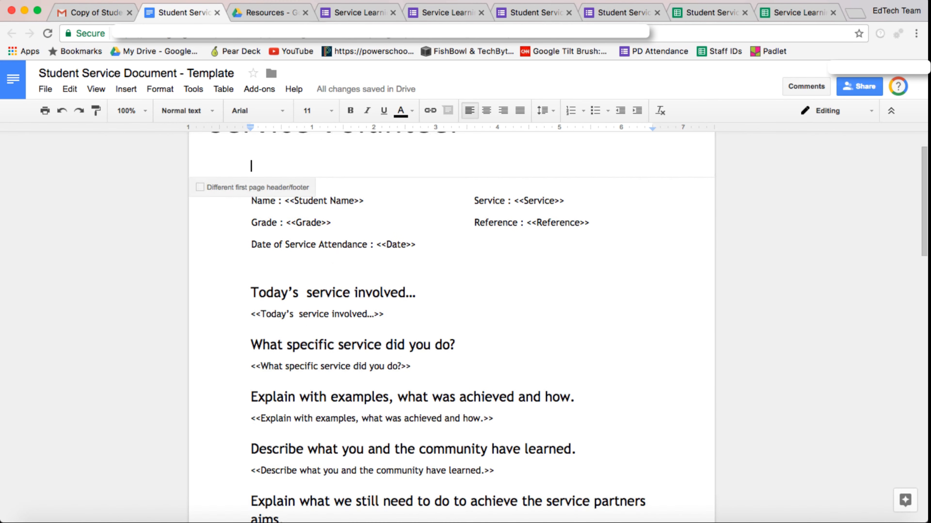
scroll(452, 328, "up", 3)
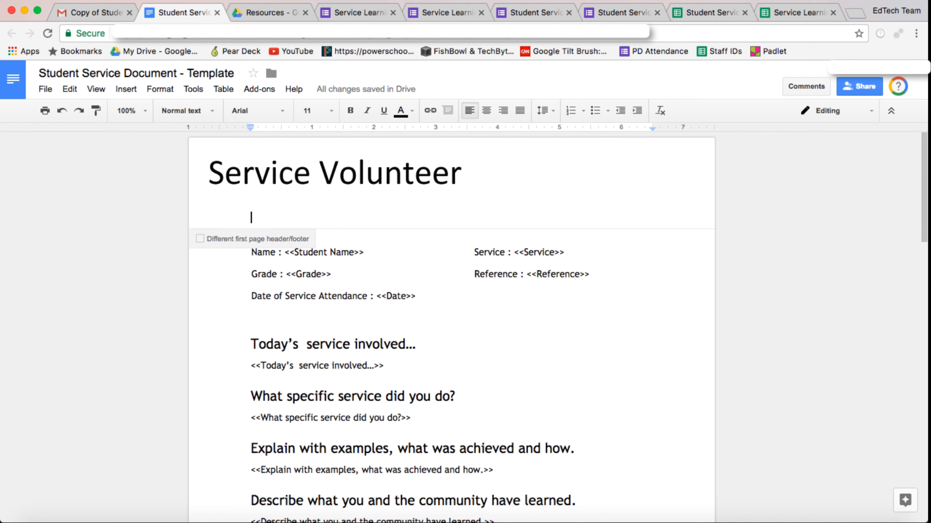
scroll(452, 326, "down", 12)
scroll(452, 326, "down", 4)
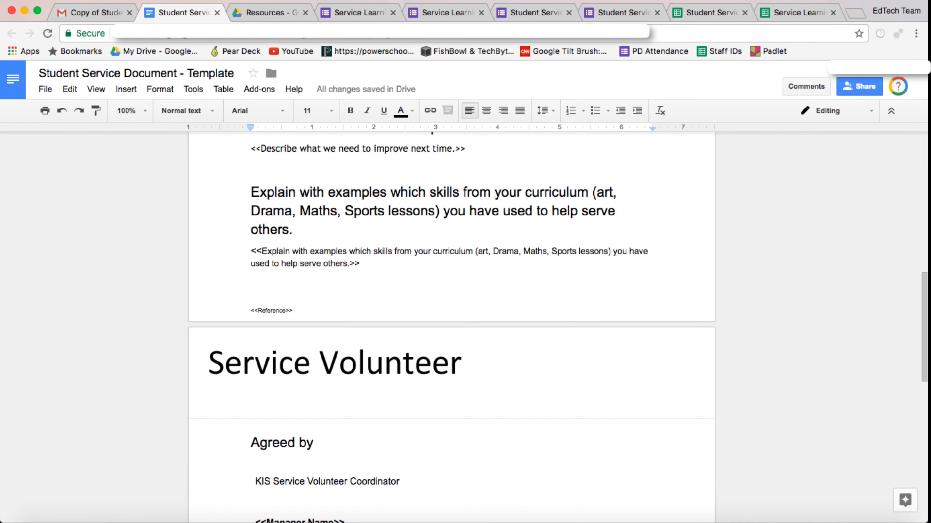
scroll(451, 327, "up", 16)
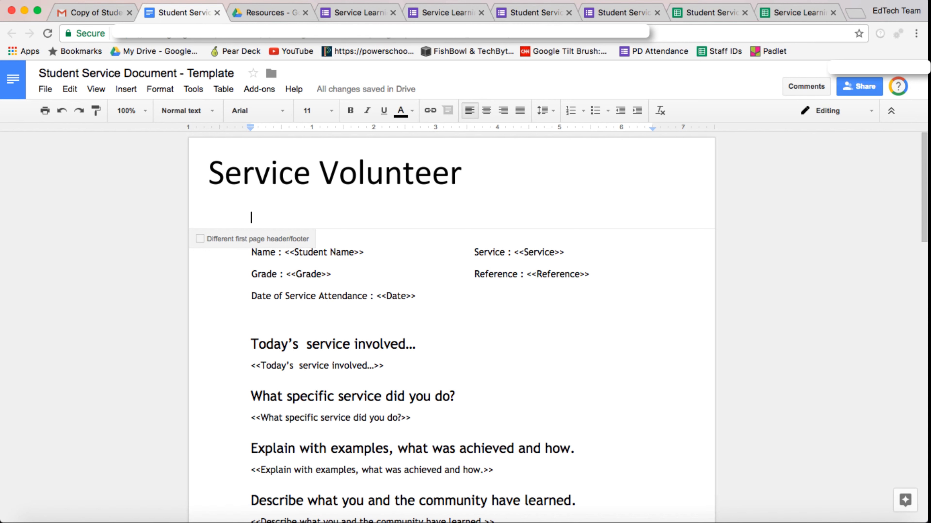
Return to the responses spreadsheet and create a new AutoCrat merge job named Student Documentation
left_click(707, 13)
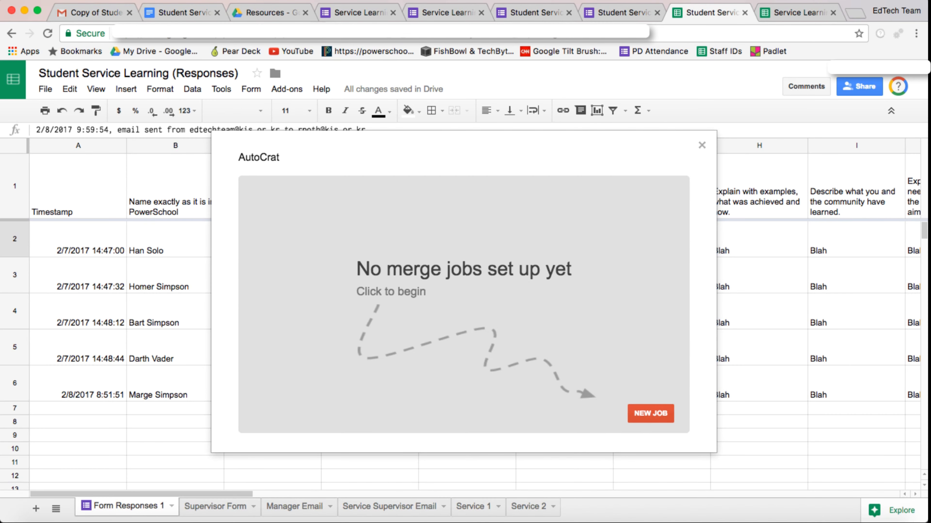
left_click(650, 414)
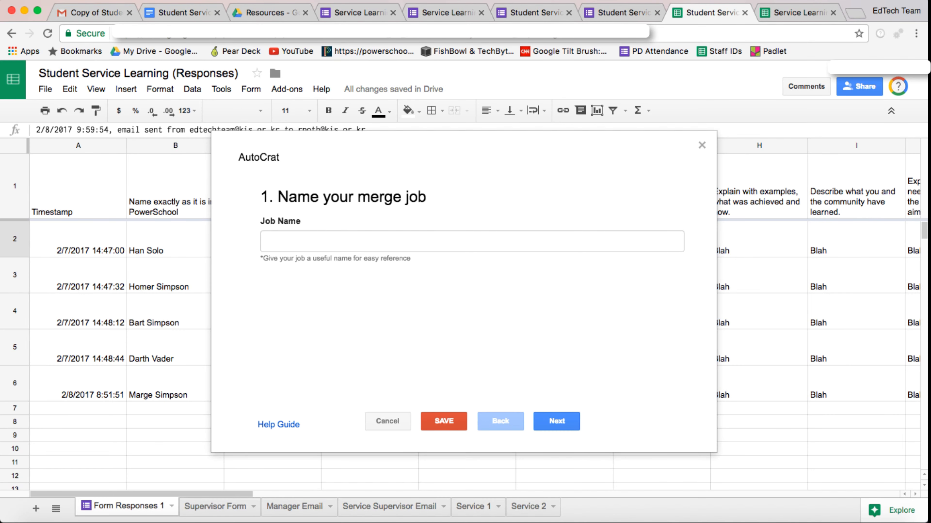
left_click(472, 242)
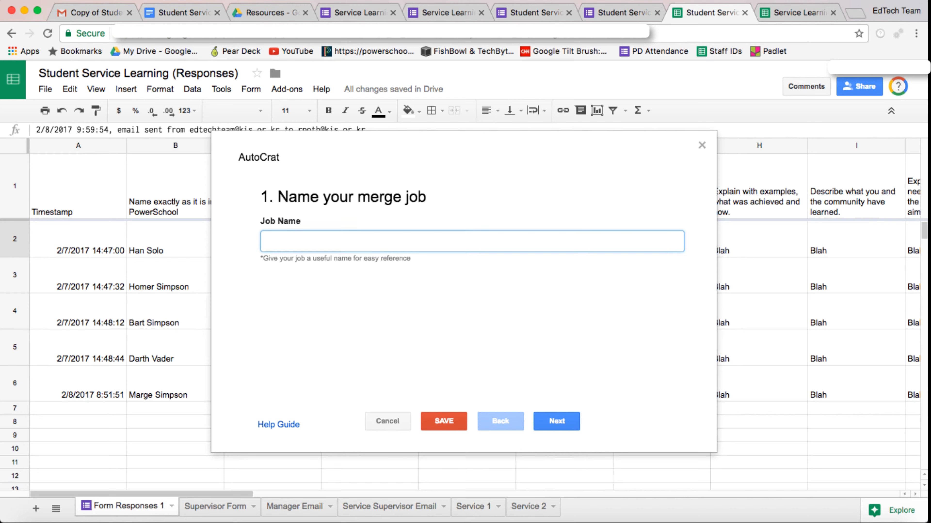
type("Student Documentation")
left_click(556, 421)
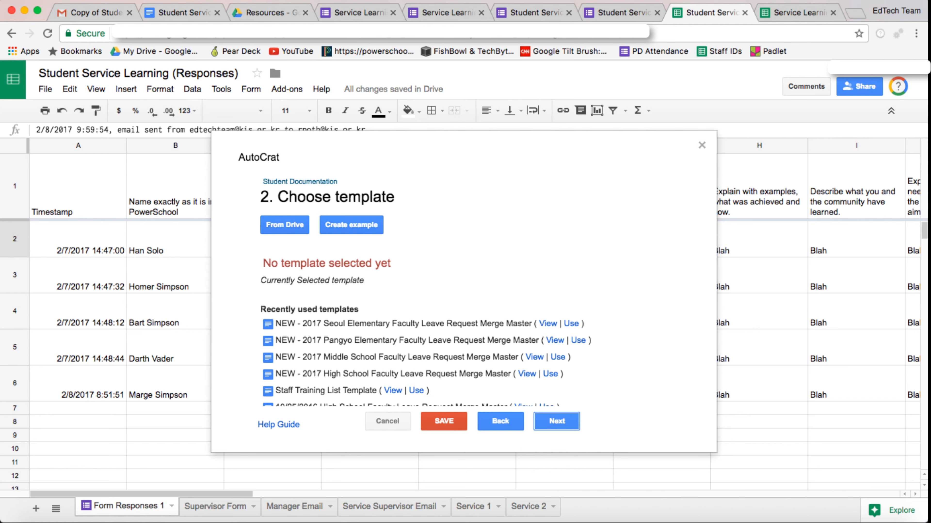
Choose Student Service Document - Template from Drive as the merge template and continue to the data mapping
left_click(284, 224)
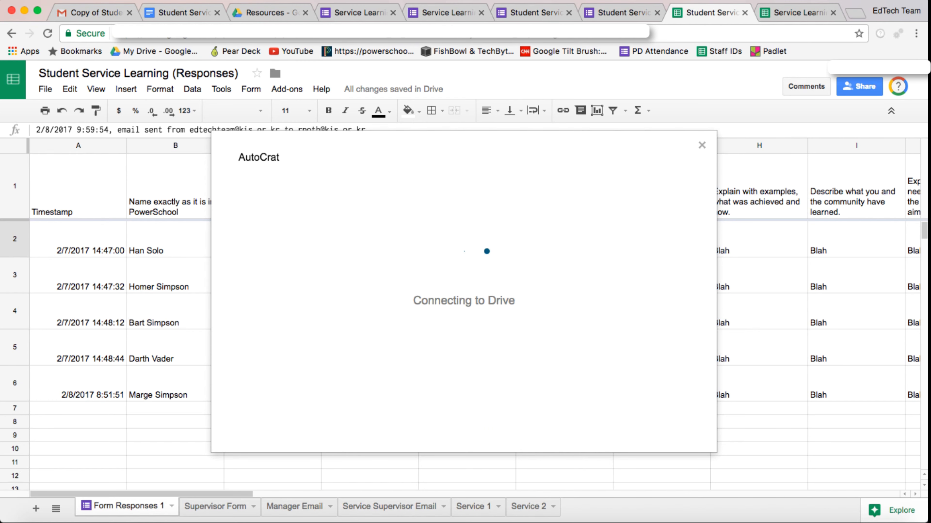
left_click(381, 296)
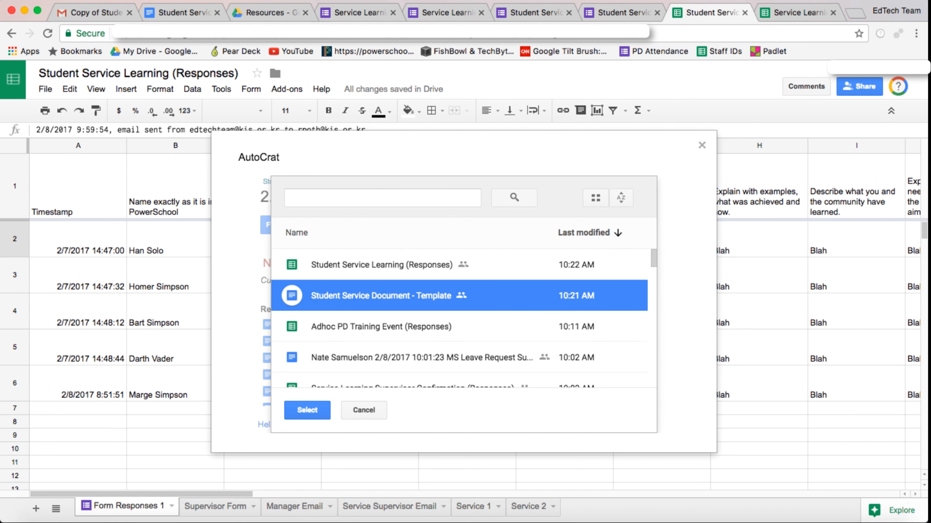
left_click(307, 410)
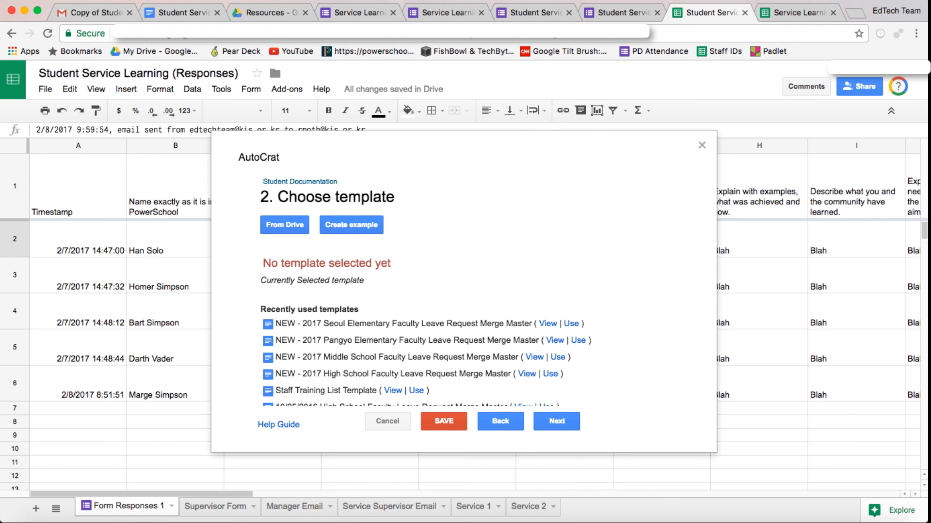
left_click(556, 422)
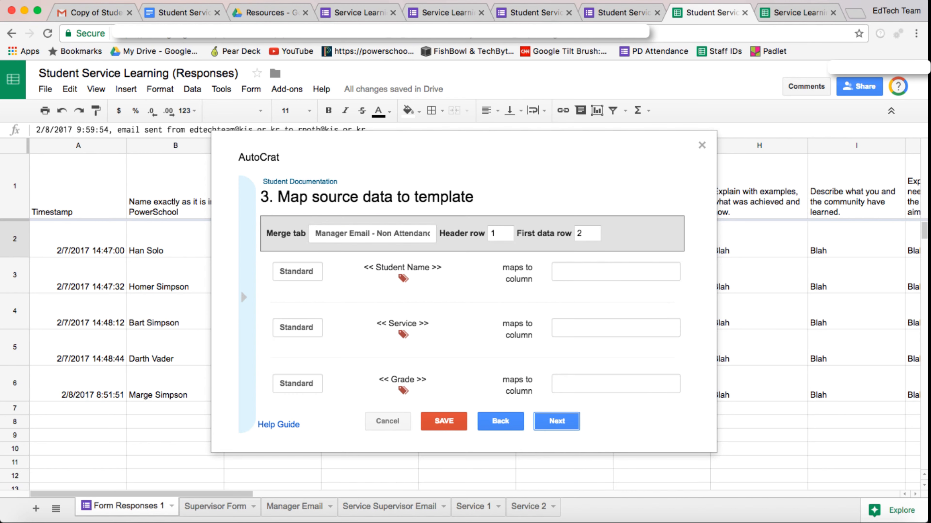
Set the merge tab to Form Responses 1 and map the Student Name tag to the "Name exactly as it is in PowerSchool" column
left_click(372, 234)
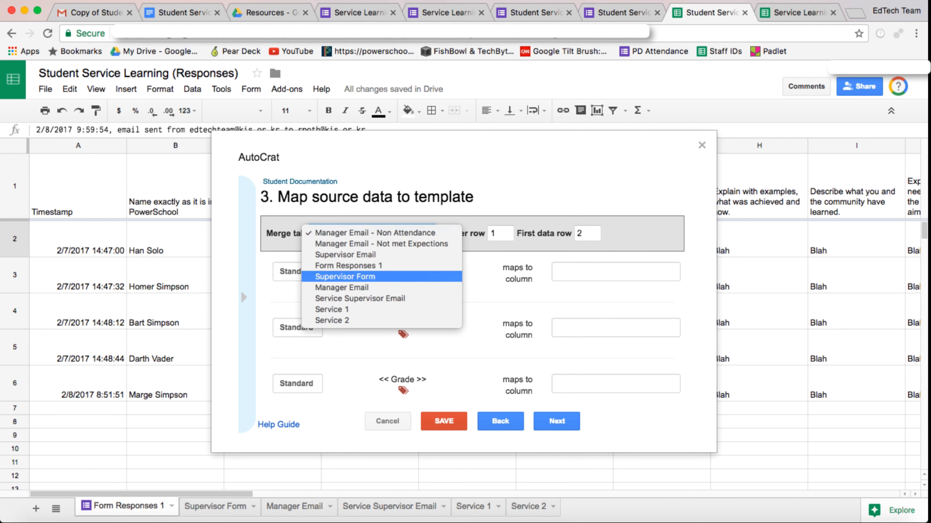
left_click(366, 265)
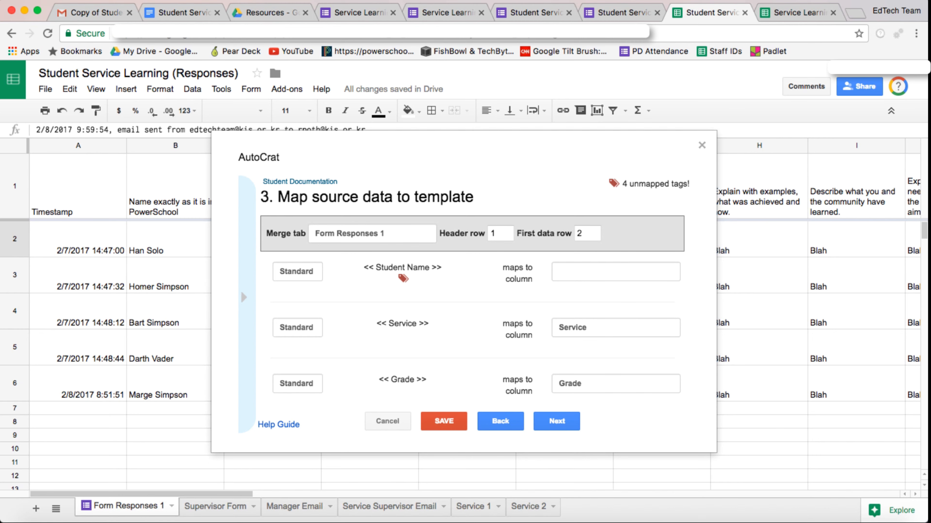
left_click(184, 13)
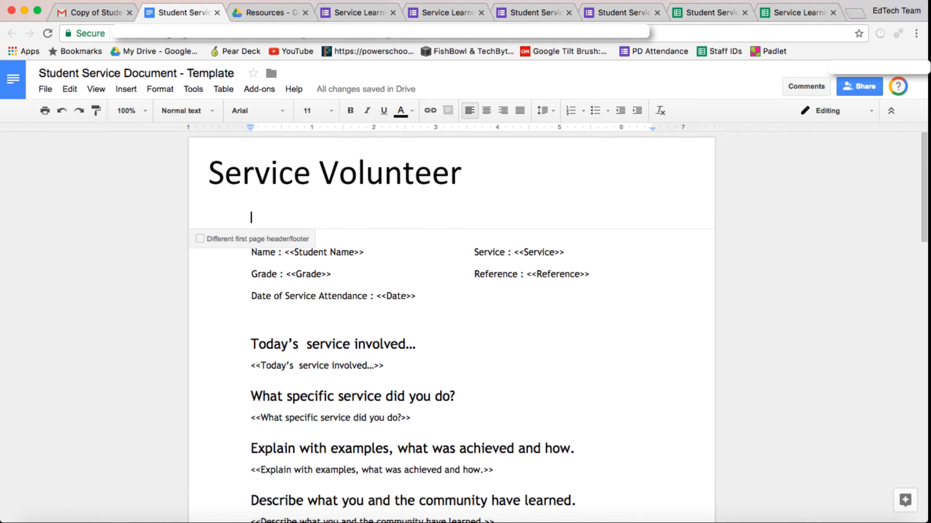
left_click_drag(354, 253, 290, 253)
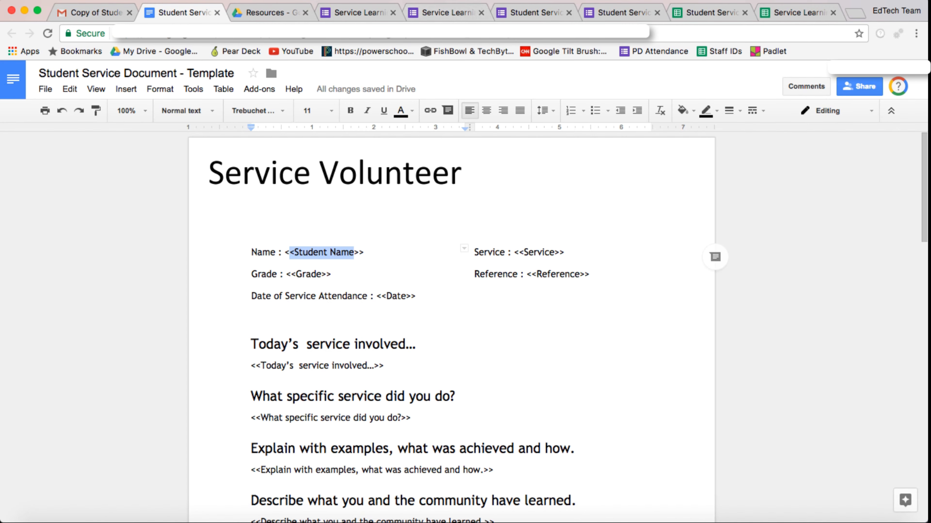
left_click(707, 13)
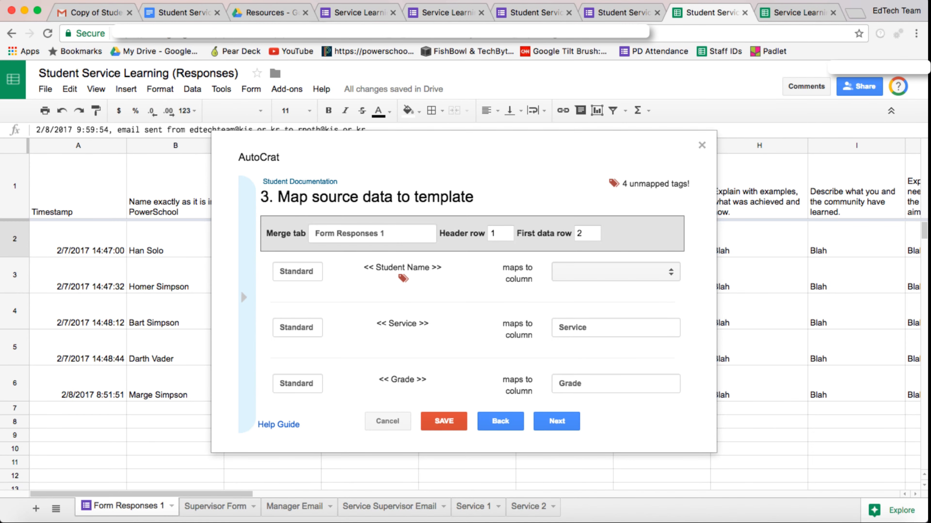
left_click(616, 272)
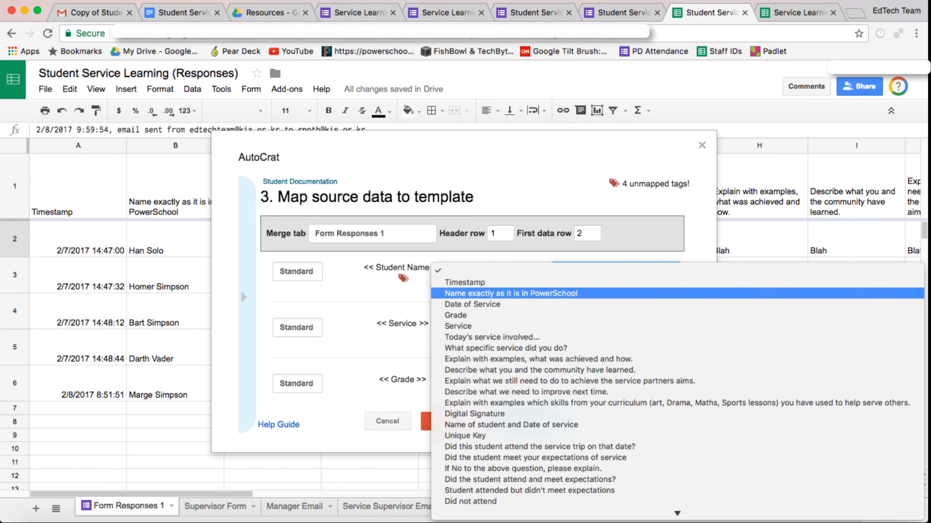
key("Return")
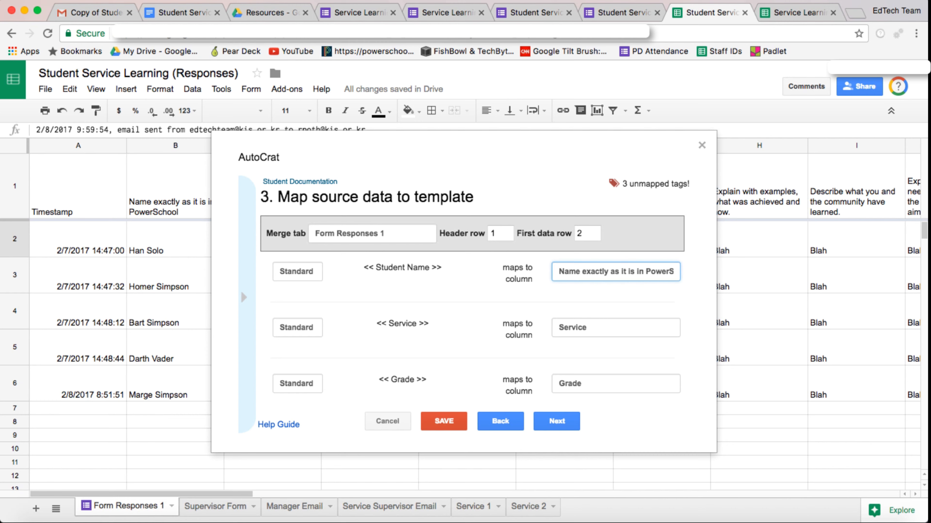
Map the Reference tag to the Unique Key column
scroll(616, 327, "down", 2)
scroll(480, 312, "down", 3)
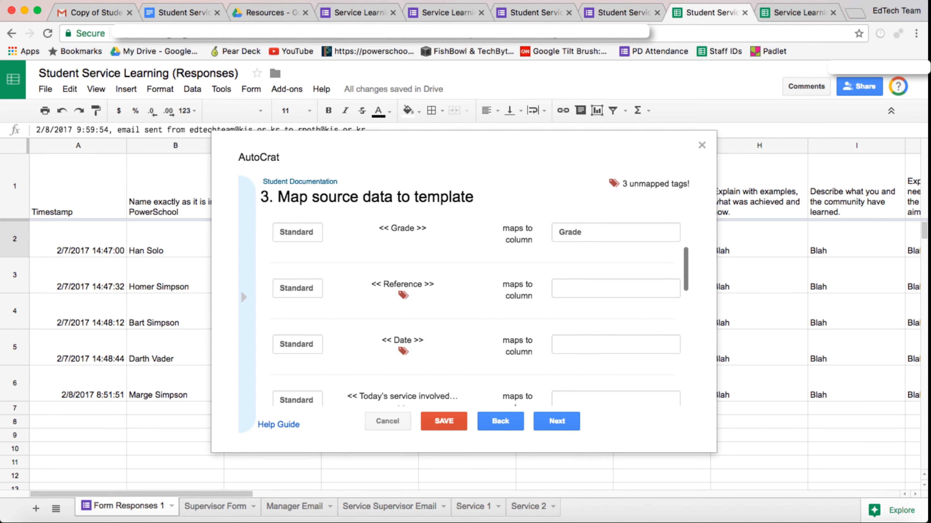
left_click(616, 288)
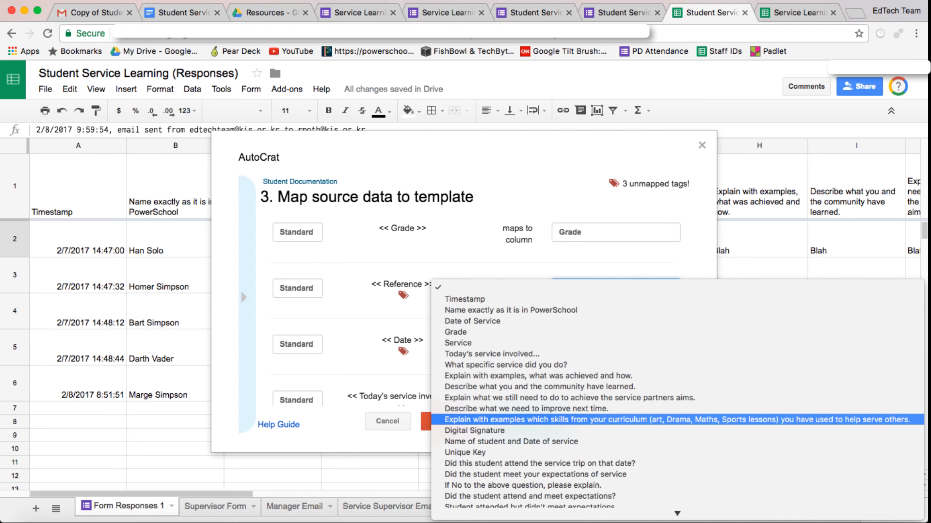
left_click(466, 452)
Check the Date tag in the template document and map it to the Date of Service column
scroll(298, 284, "down", 2)
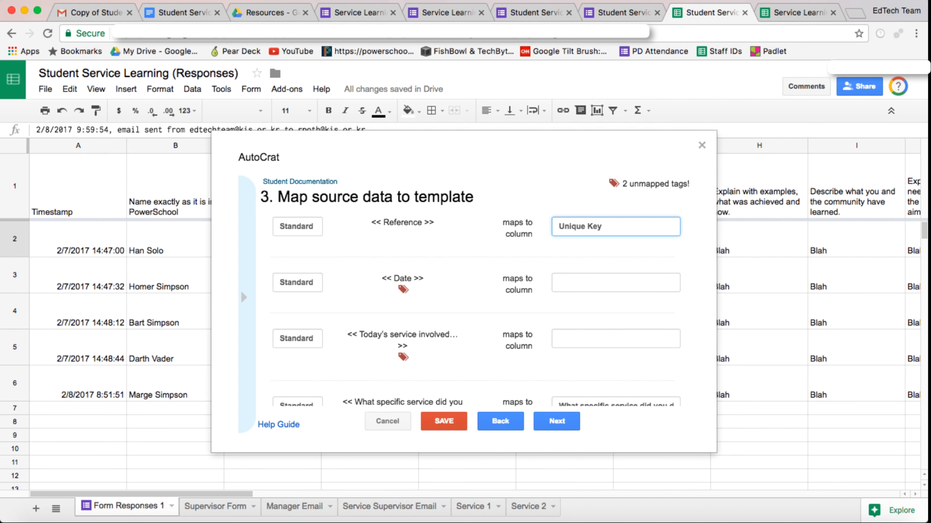
left_click(183, 13)
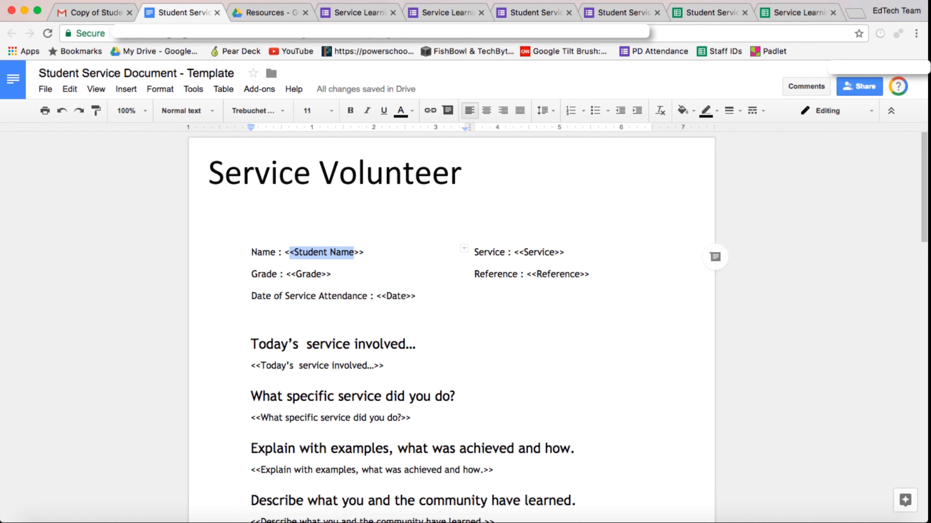
left_click(711, 12)
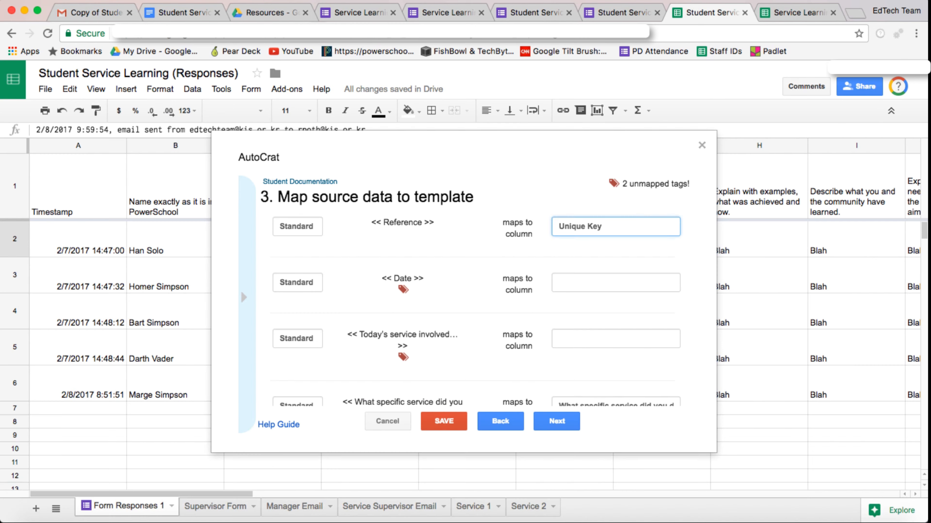
left_click(616, 282)
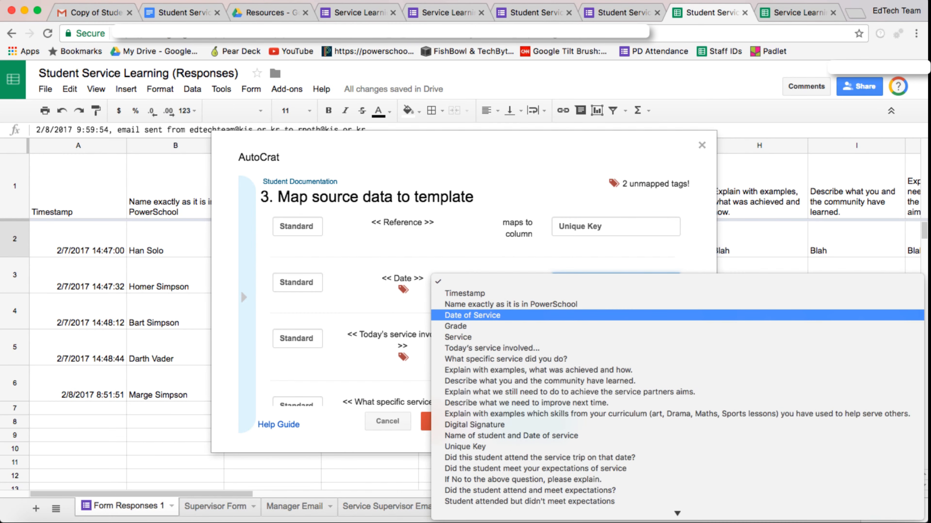
key("Return")
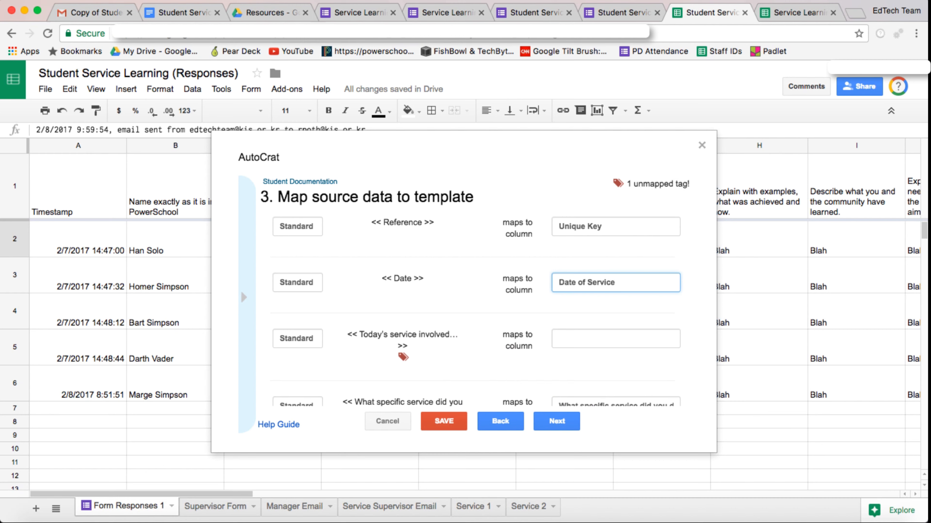
Map the "Today's service involved…" tag to the column of the same name and check the mappings that follow
scroll(476, 308, "down", 2)
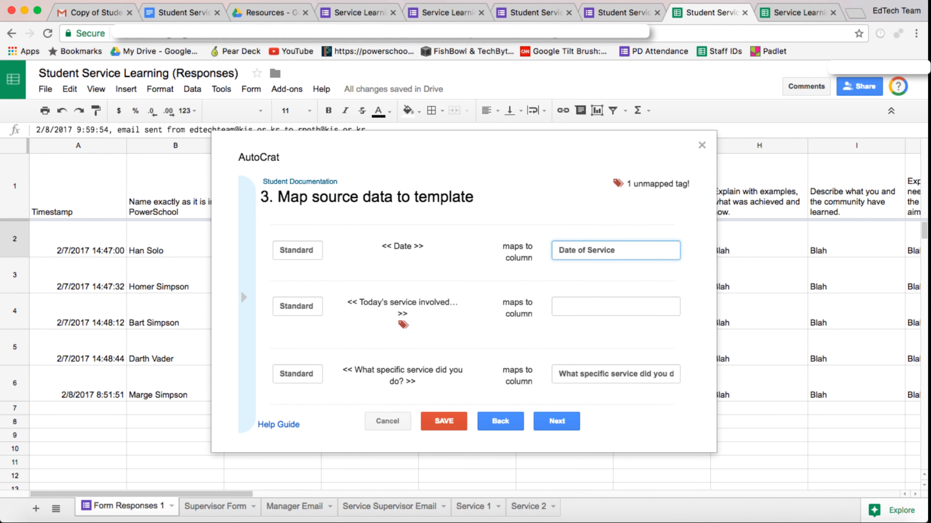
left_click(616, 307)
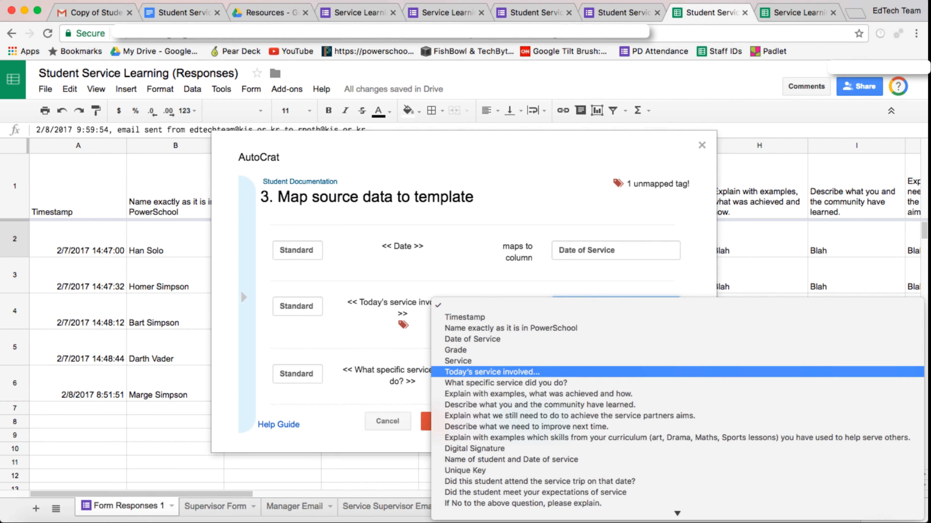
left_click(601, 372)
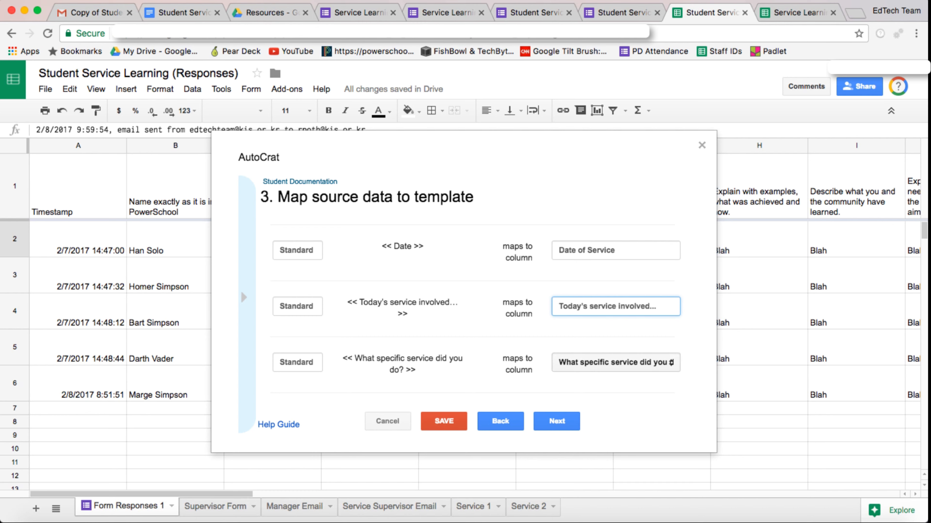
scroll(670, 362, "down", 3)
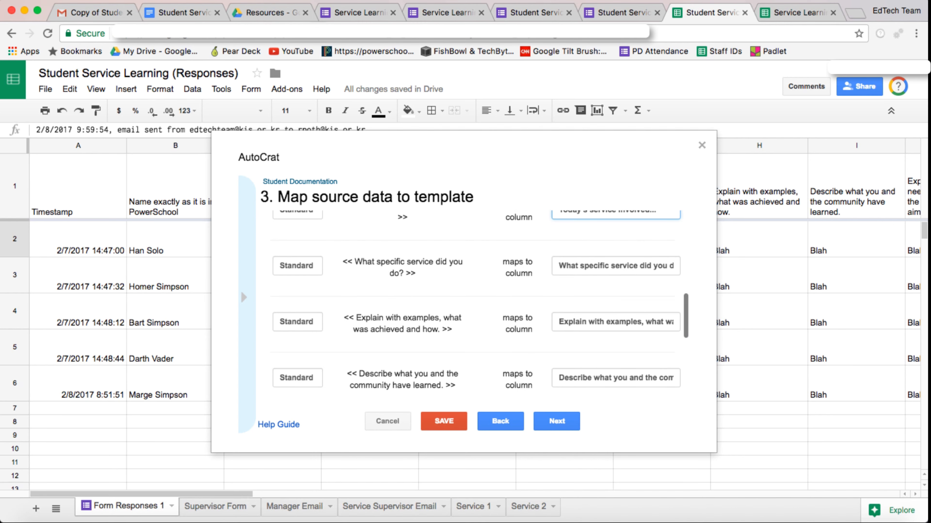
scroll(670, 322, "down", 2)
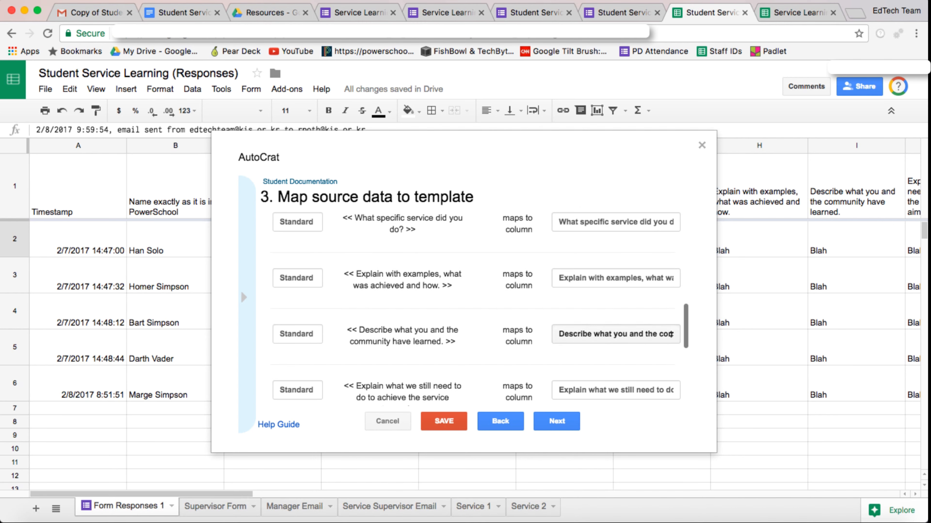
Review the remaining tag-to-column mappings down to the Manager Name tag
scroll(671, 298, "down", 5)
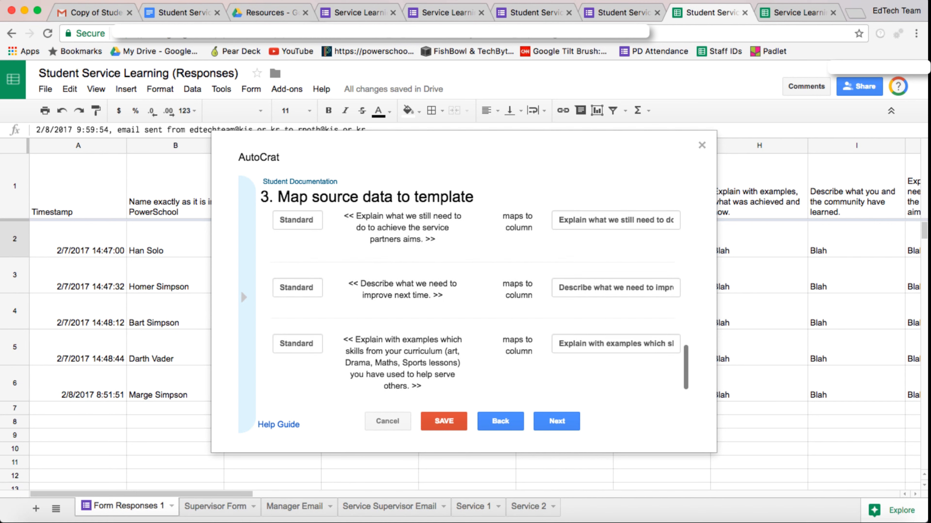
scroll(671, 292, "down", 1)
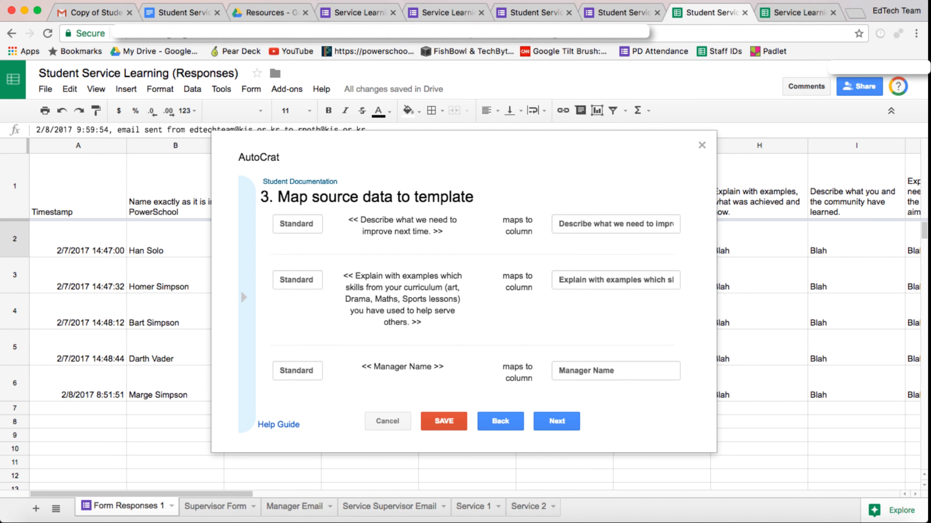
scroll(670, 326, "up", 4)
scroll(473, 308, "down", 2)
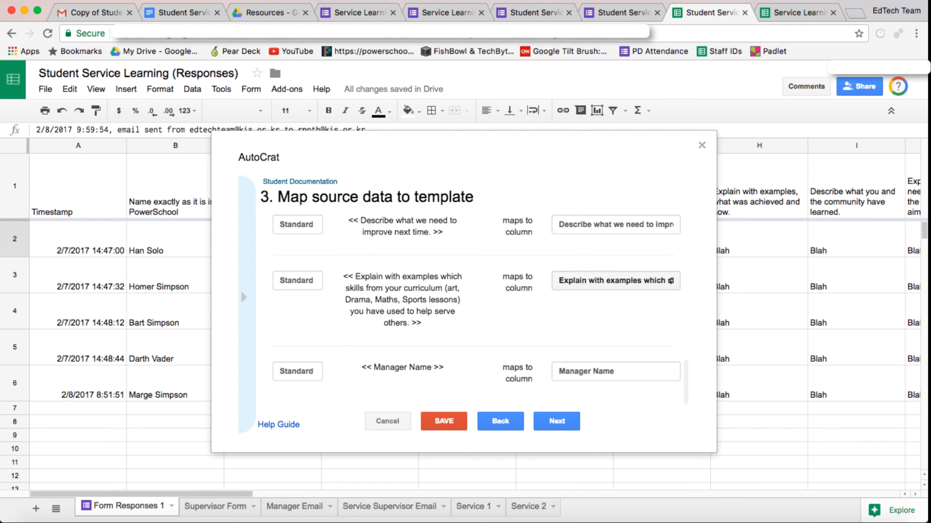
scroll(473, 308, "up", 10)
scroll(472, 308, "up", 10)
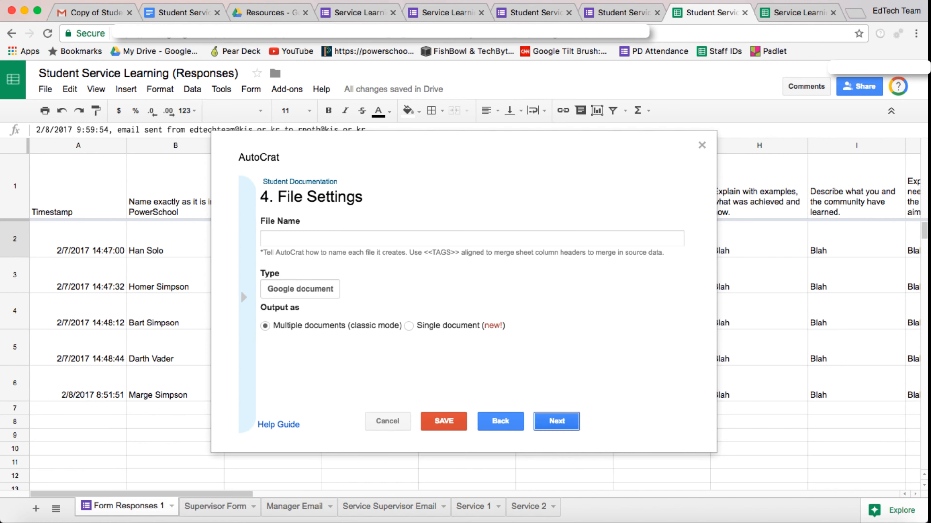
Start the merged file name with the tag "<<Name exactly as it is in PowerSchool>> -", using the sheet's column header
left_click(472, 239)
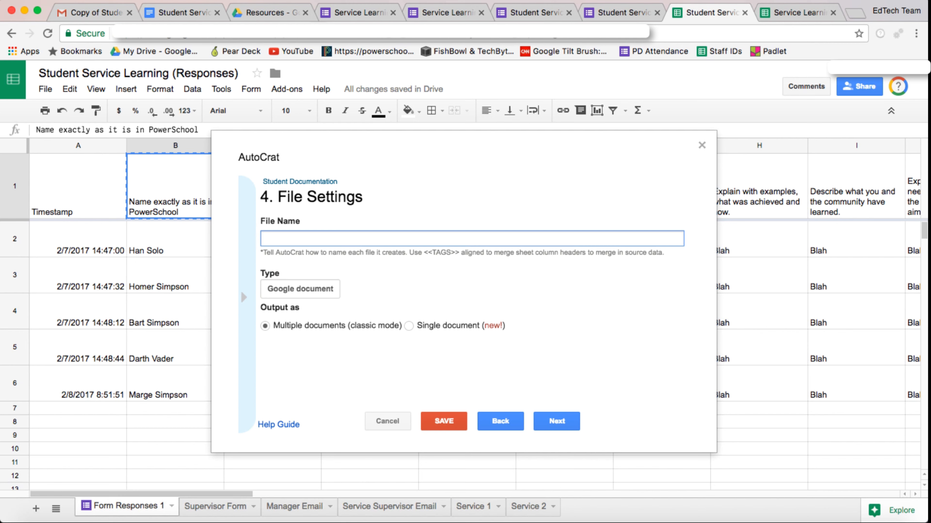
type("<<")
type("Name exactly as it is in PowerSchool")
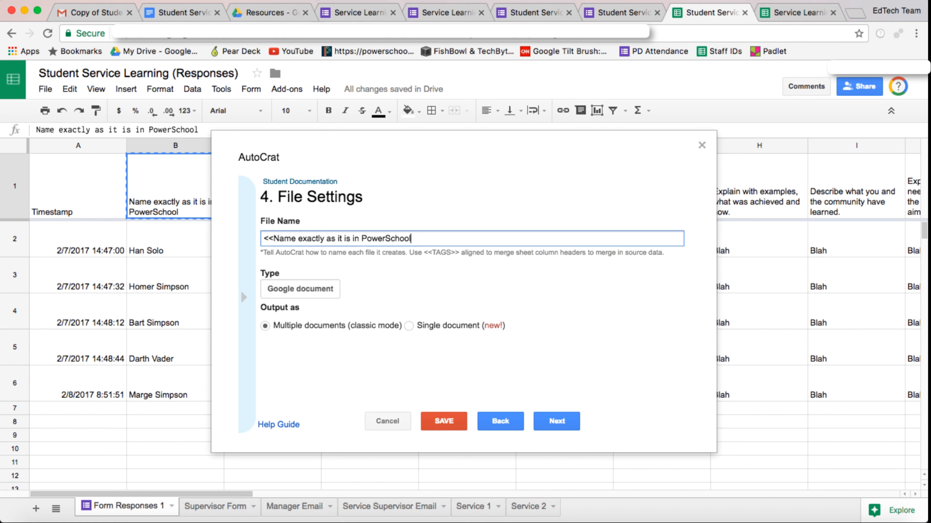
type(">> -")
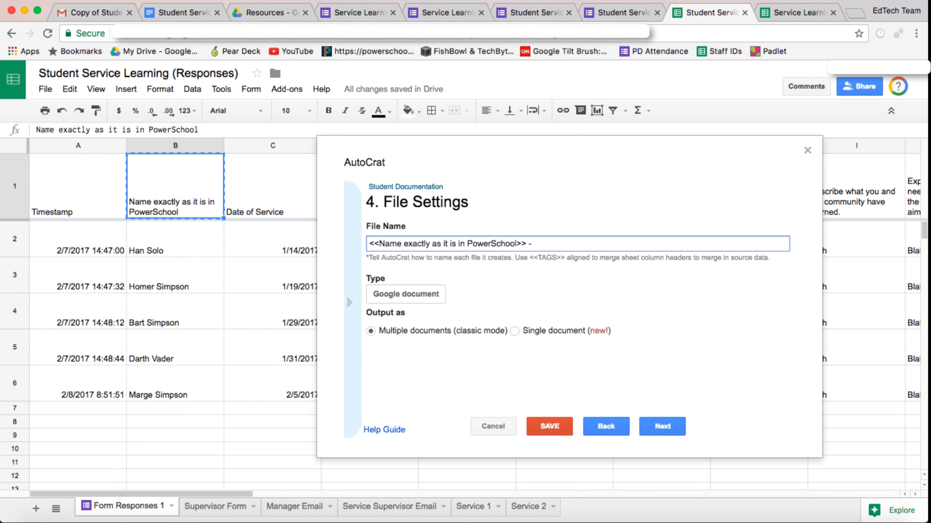
Extend the file name with "<<Date of Service>> - <<Service>> - Service Record", taking the date tag from its column header
left_click(271, 187)
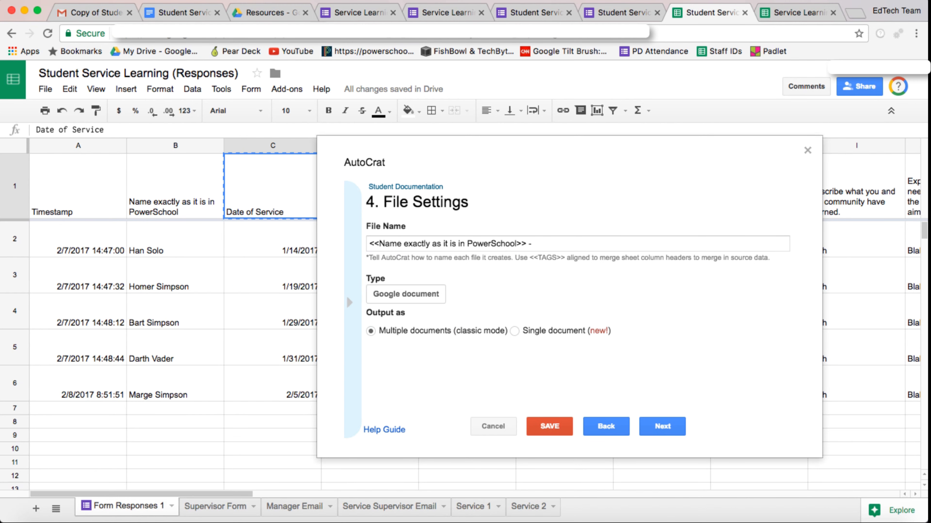
left_click(564, 244)
type("<<")
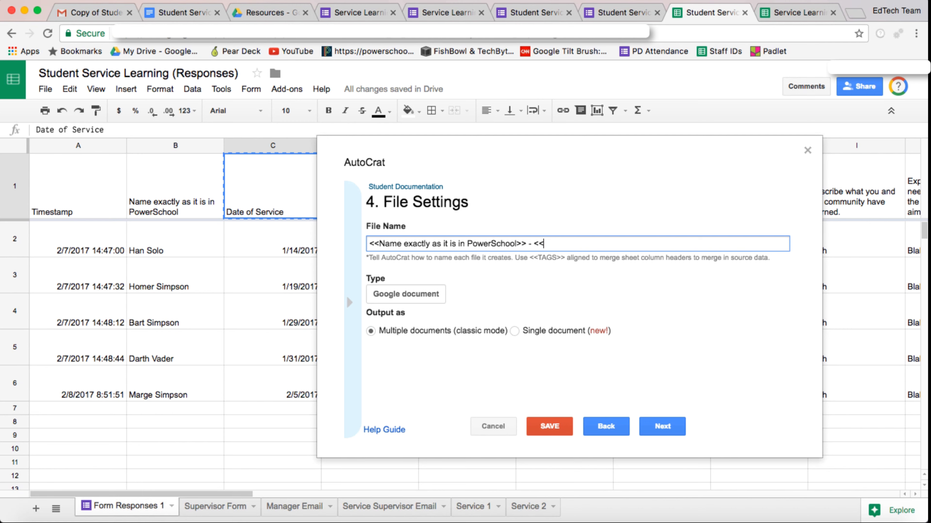
type("Date of Service")
type(">> -")
type("<<S")
type("ervice")
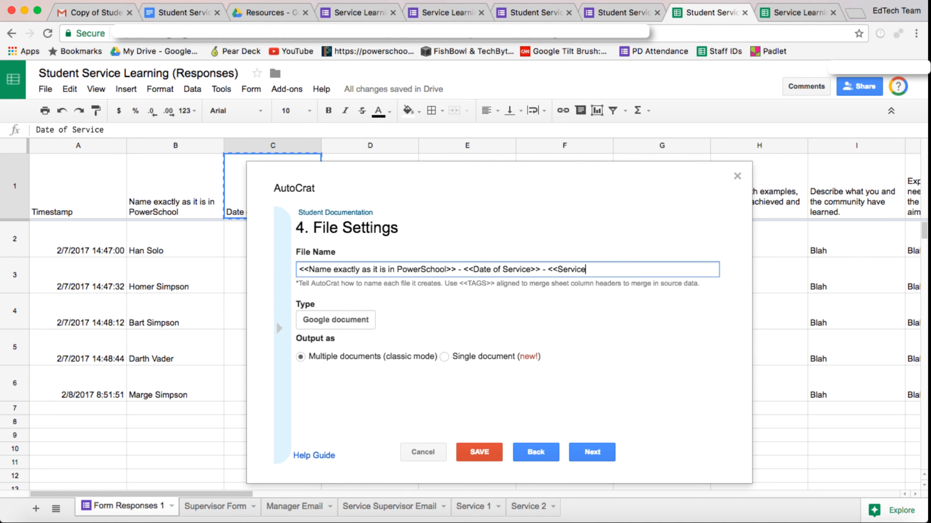
type(">> - Service Record")
Set the output file type to PDF and continue to the destination folder settings
left_click(368, 320)
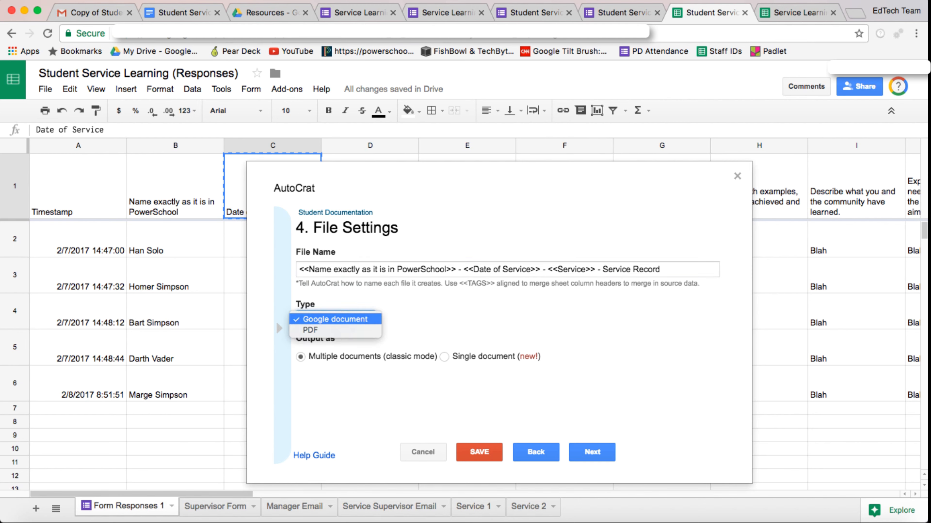
left_click(352, 330)
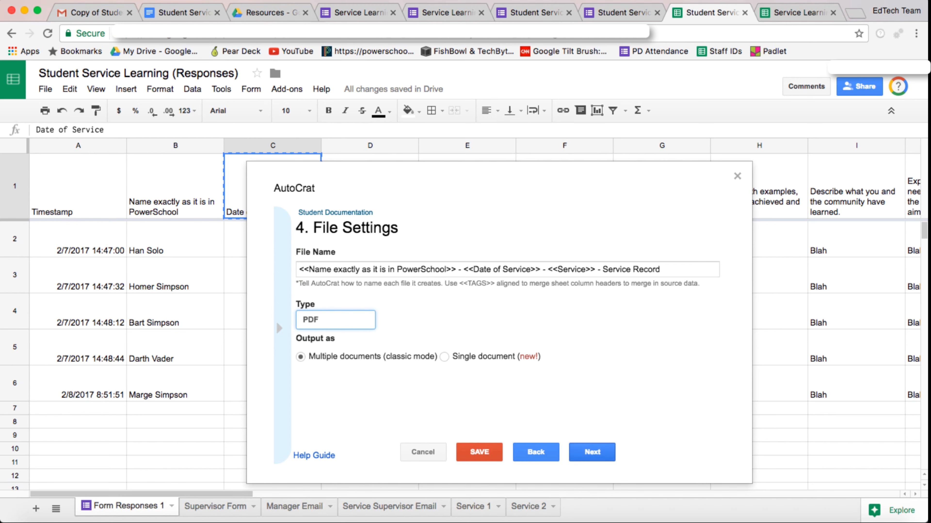
left_click(592, 452)
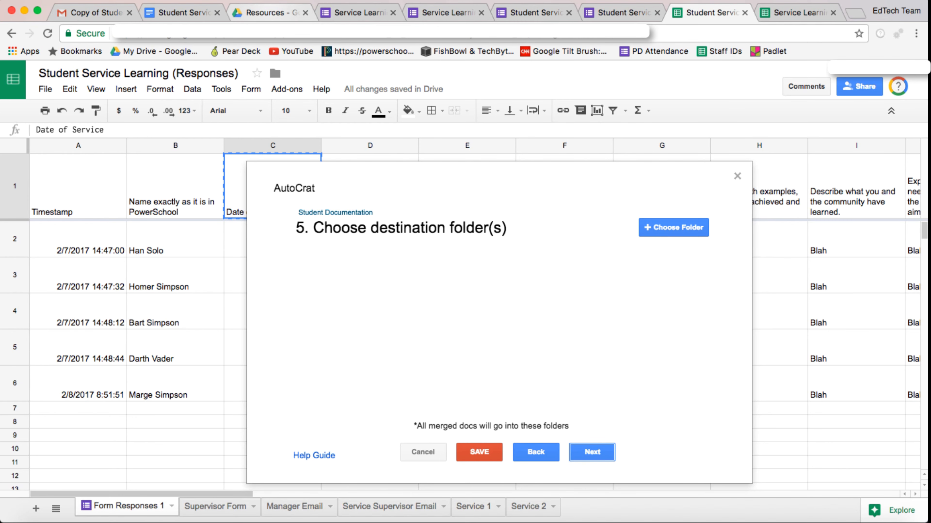
Switch to Google Drive and create a folder named "Student Documentation" inside the Resources folder
left_click(272, 13)
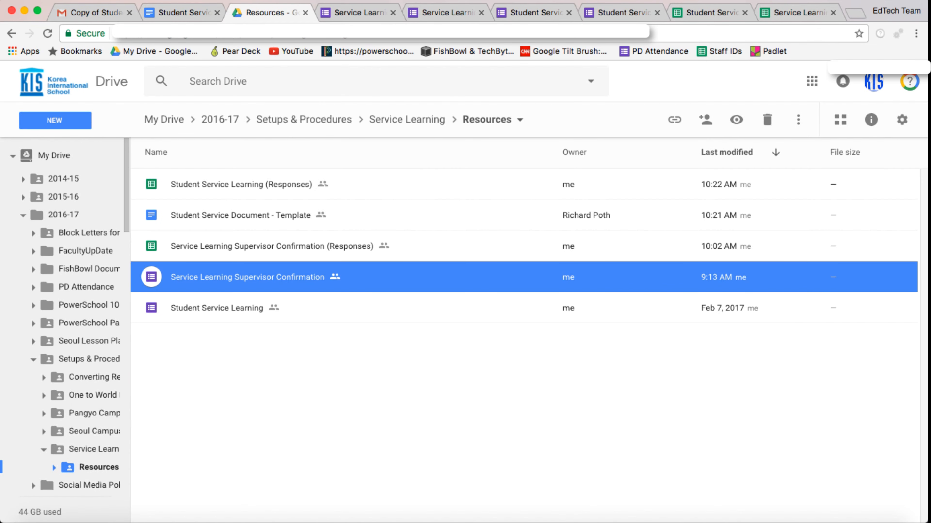
left_click(55, 120)
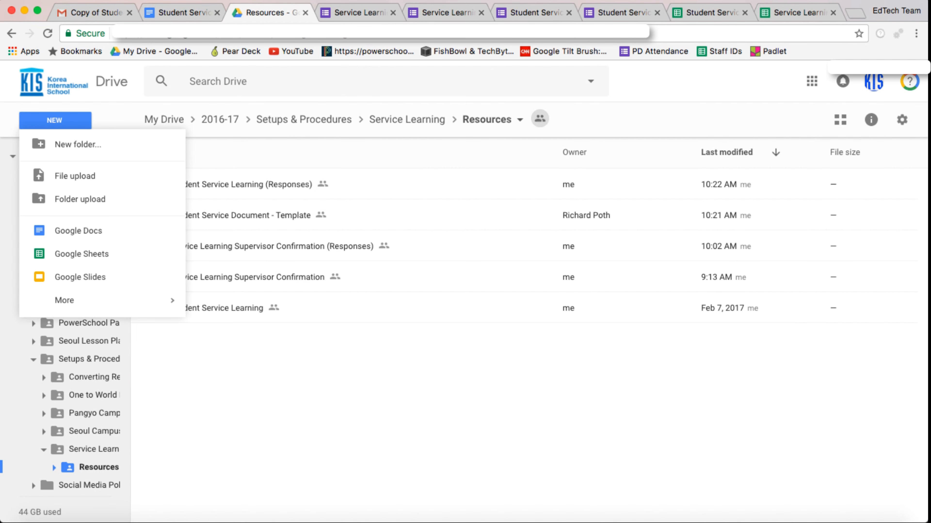
left_click(78, 144)
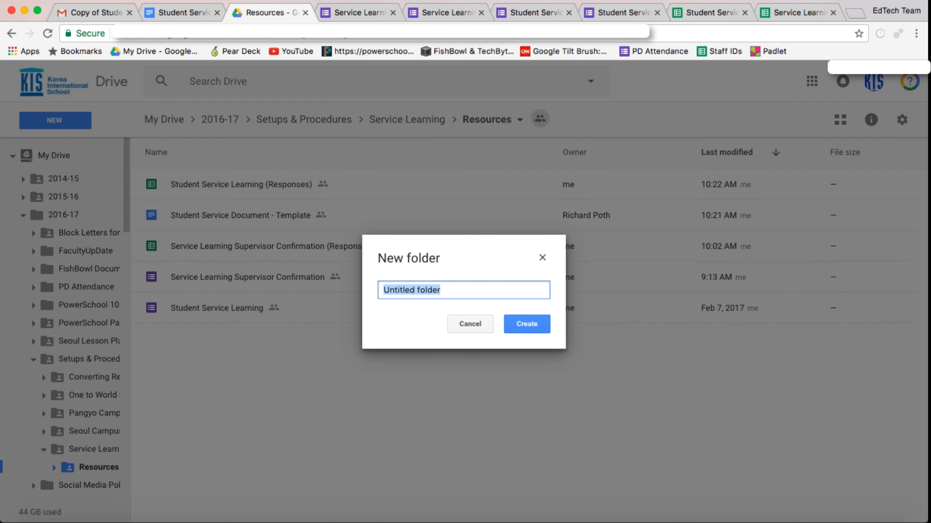
type("Student Do")
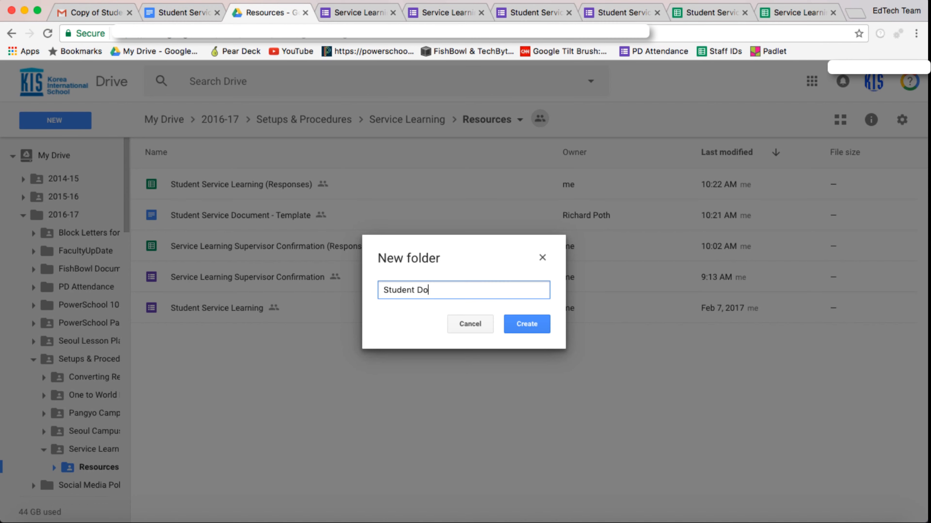
type("cumentation")
left_click(527, 324)
Return to the responses spreadsheet, choose Student Documentation as the merge job's destination folder and skip the dynamic folder reference
left_click(711, 13)
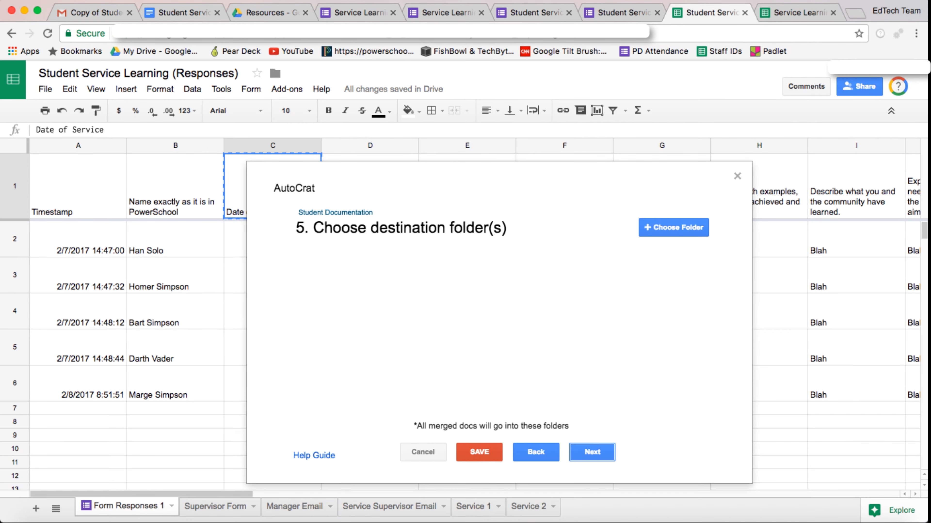
left_click(673, 227)
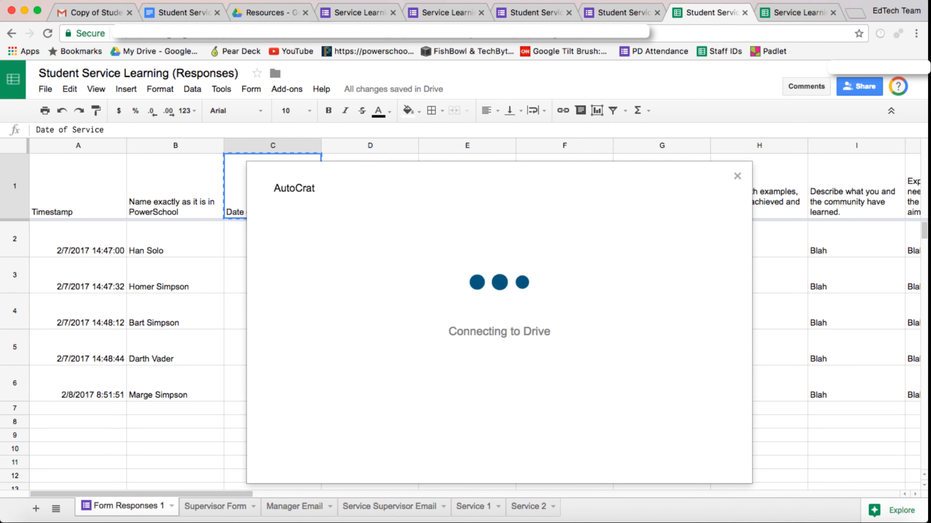
left_click(391, 296)
left_click(343, 441)
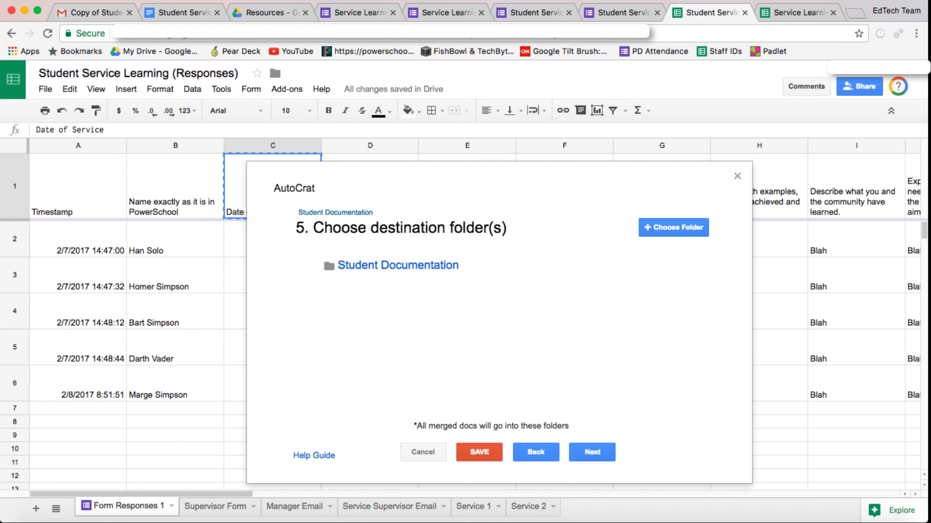
left_click(592, 452)
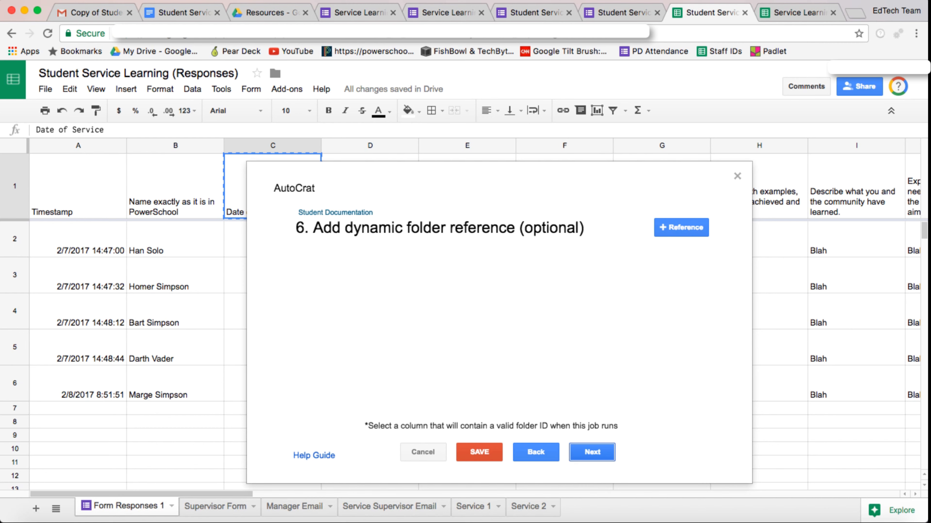
left_click(592, 453)
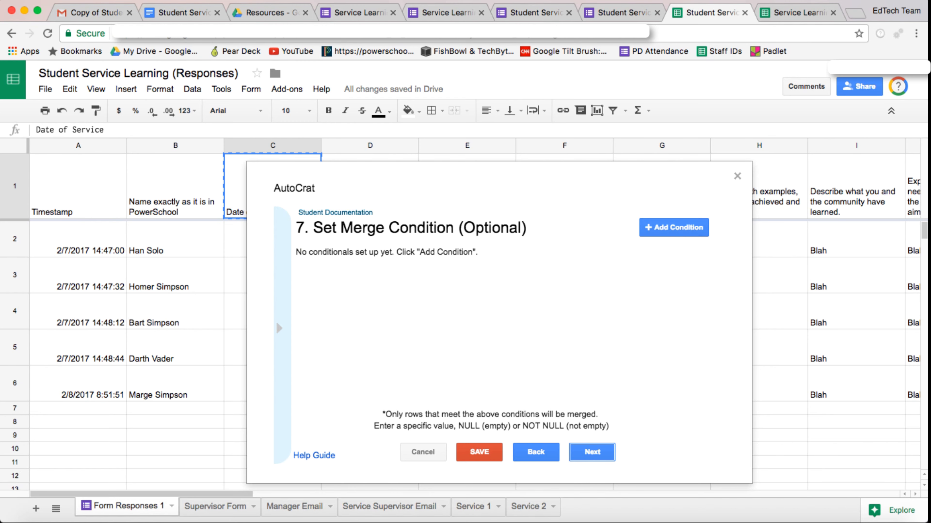
Add a merge condition requiring the column "Did the student attend and meet expectations?" to equal A
left_click(674, 227)
left_click(419, 278)
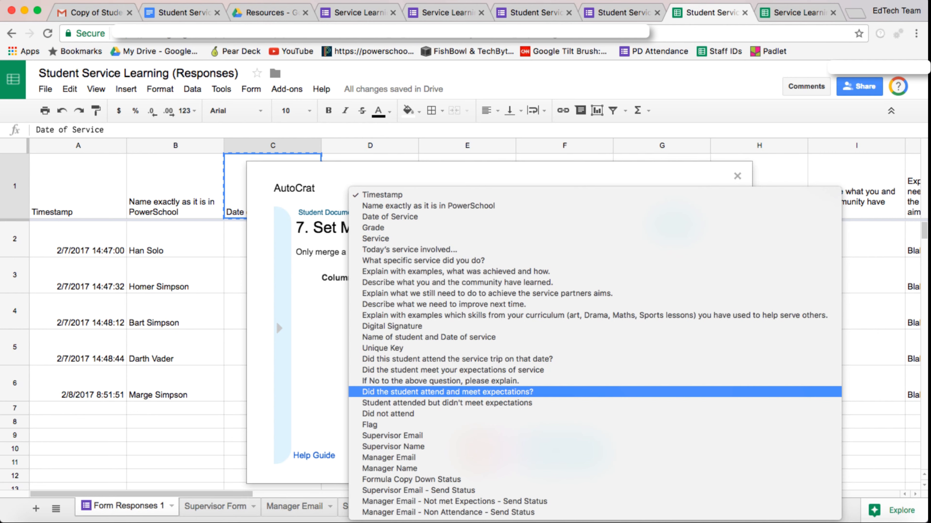
key("Return")
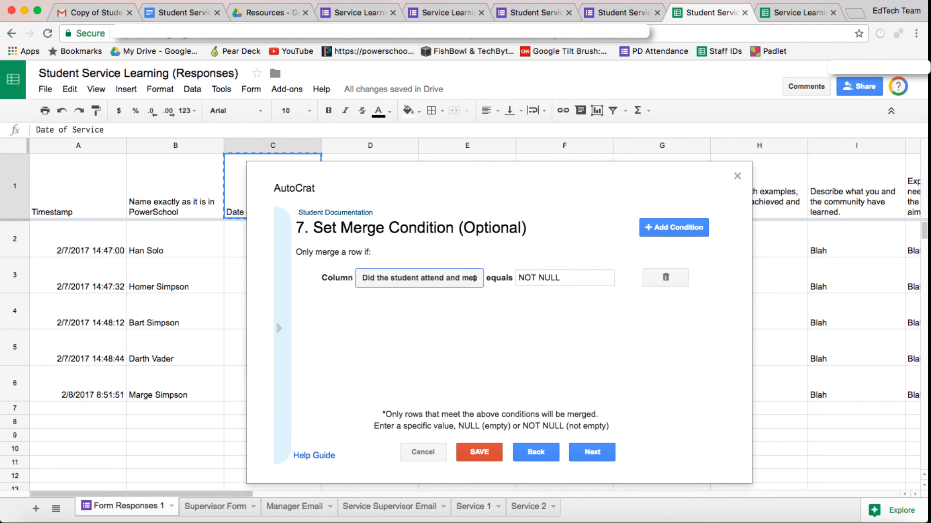
key("Tab")
type("A")
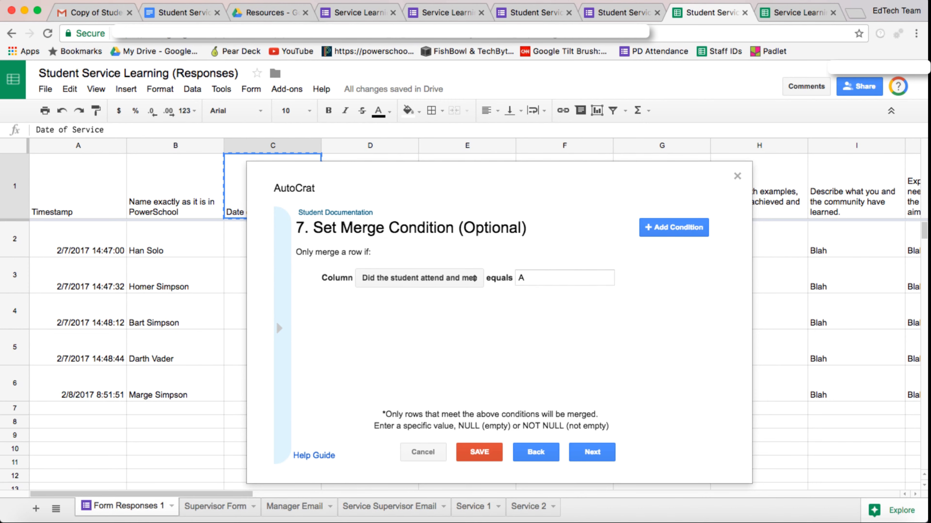
Check the "Did the student attend and meet expectations?" column in the sheet and continue to the sharing and email settings
left_click_drag(276, 322, 137, 306)
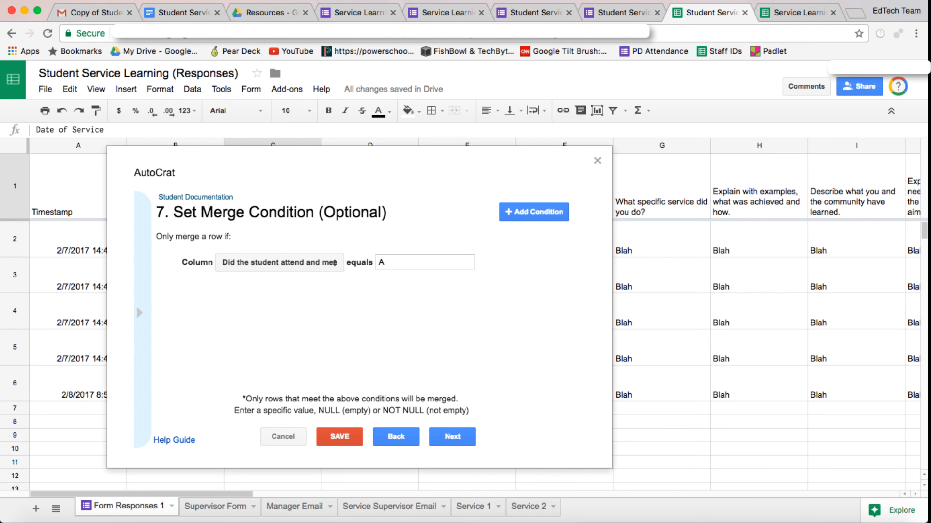
scroll(136, 306, "right", 10)
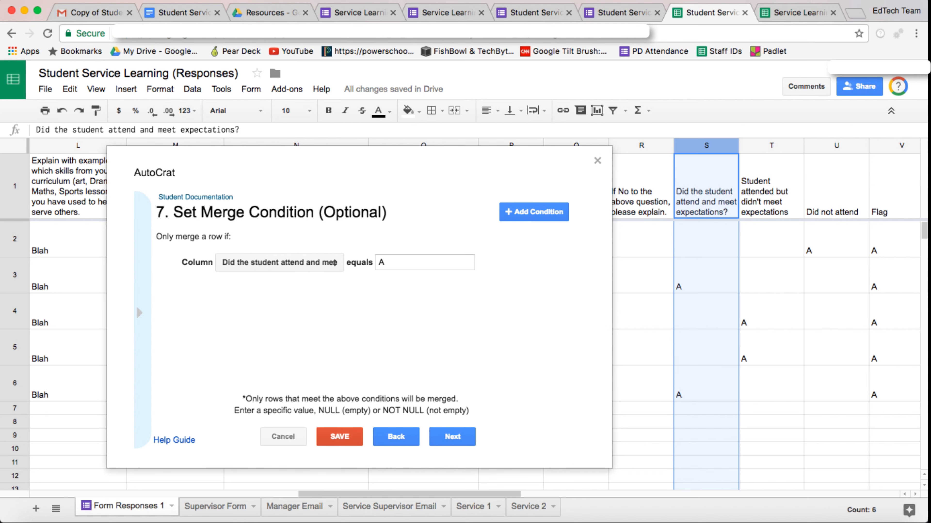
left_click(453, 437)
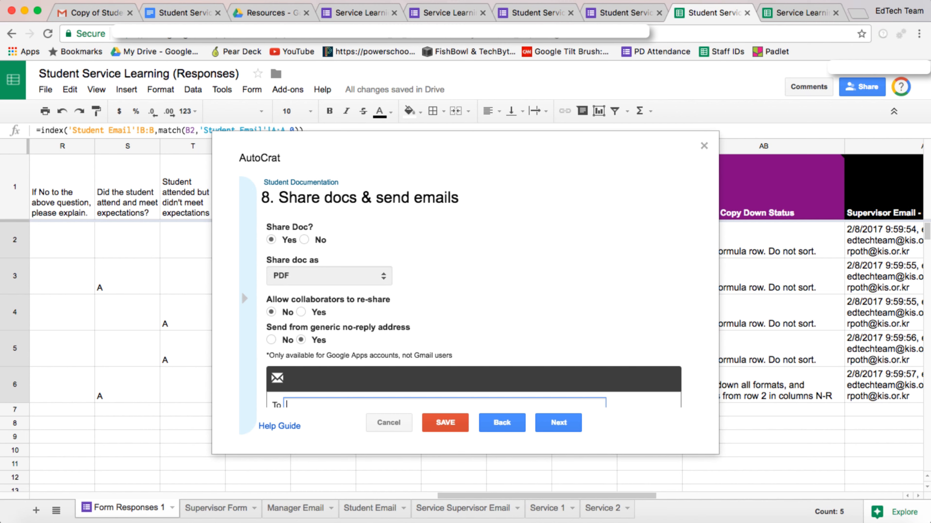
Review the document sharing options and address the email to "$studentemail, $manageremail"
scroll(241, 290, "down", 2)
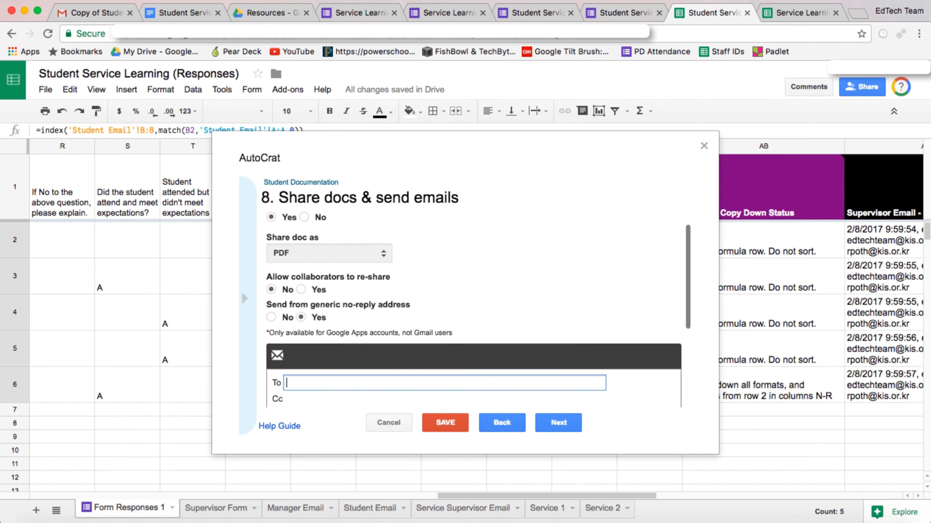
scroll(241, 290, "down", 1)
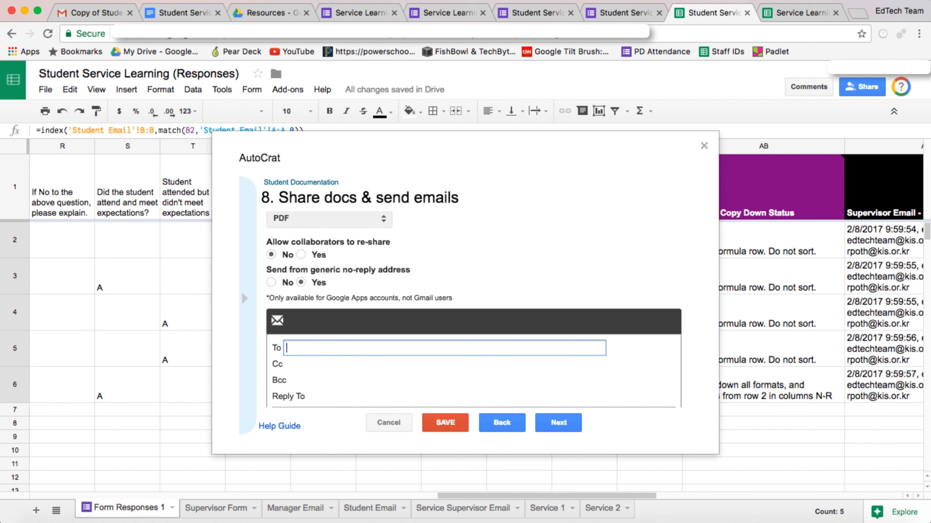
scroll(241, 290, "down", 1)
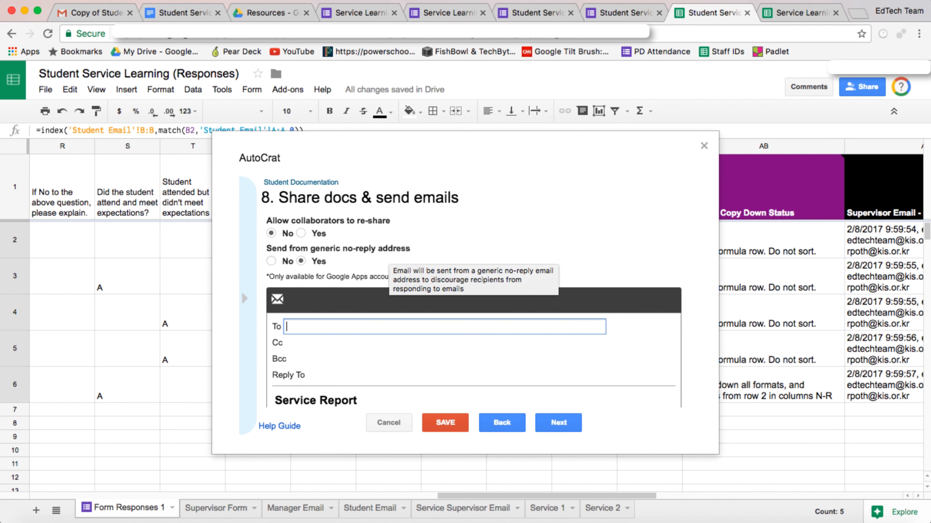
scroll(387, 252, "down", 1)
scroll(387, 251, "down", 2)
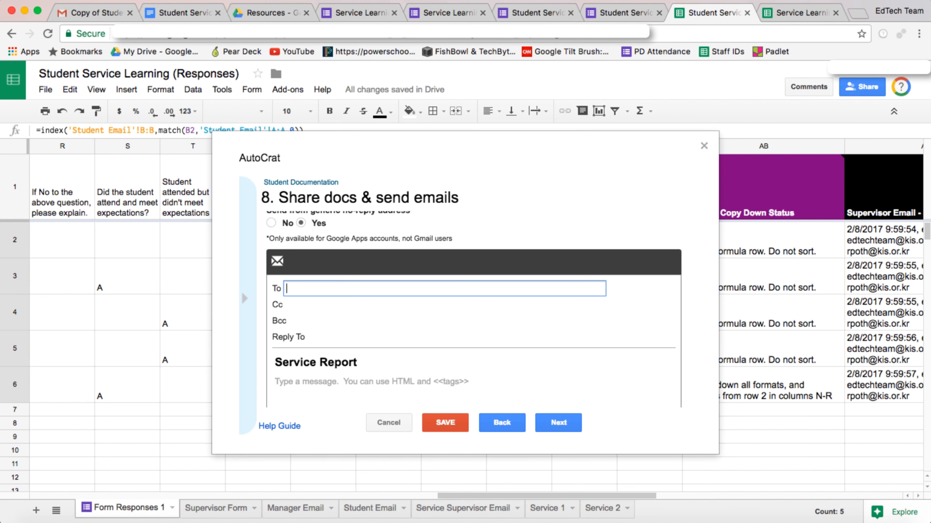
left_click_drag(465, 148, 268, 96)
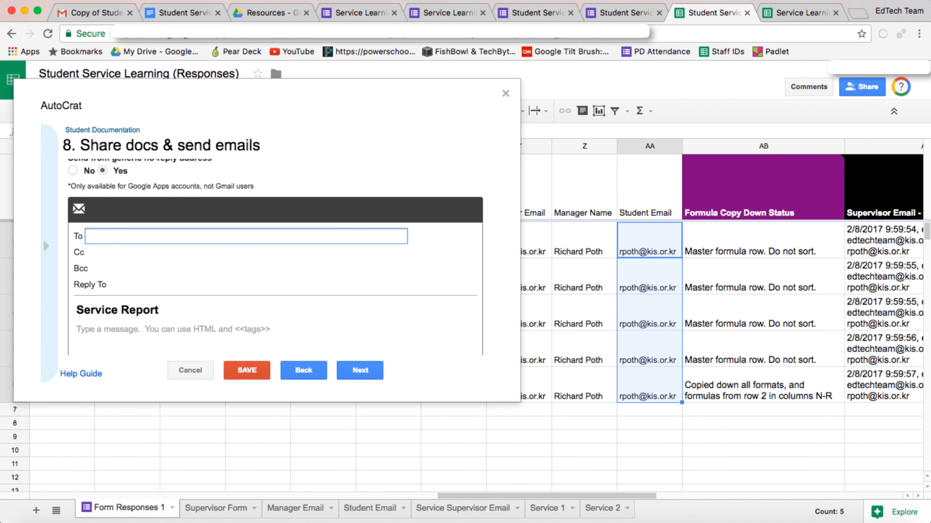
type("$studentemail, $manageremail")
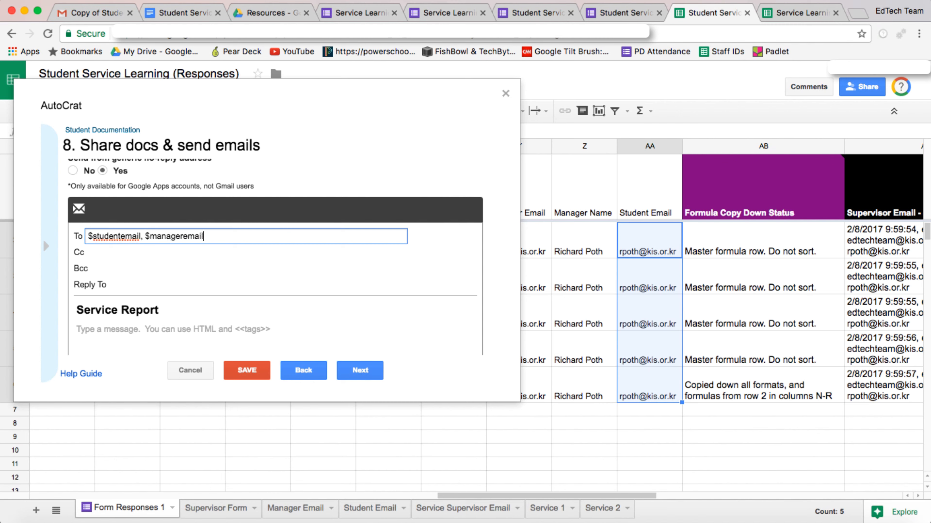
key("Tab")
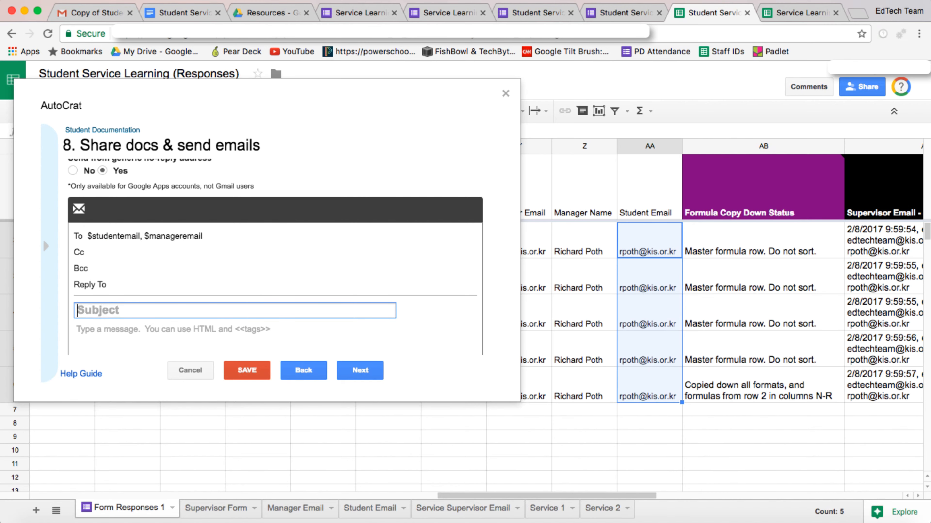
Begin the email subject with the tag "$nameexactlyasitisinpowerschool" followed by a dash, checking the tag name against the sheet's name column
type("$")
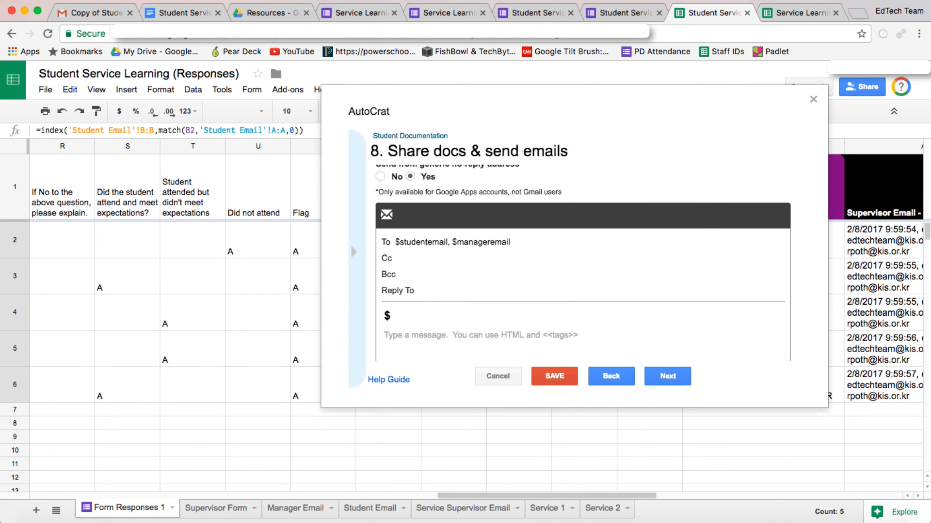
scroll(175, 312, "left", 20)
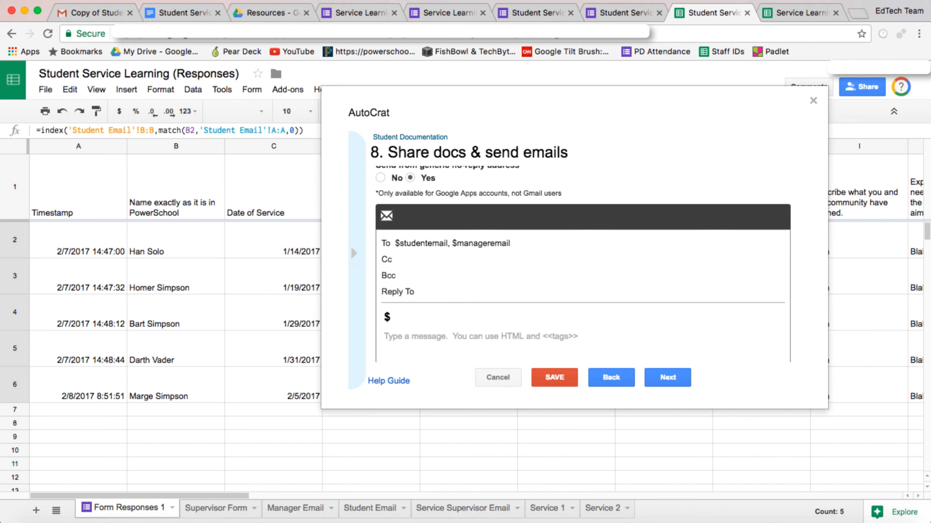
left_click(393, 318)
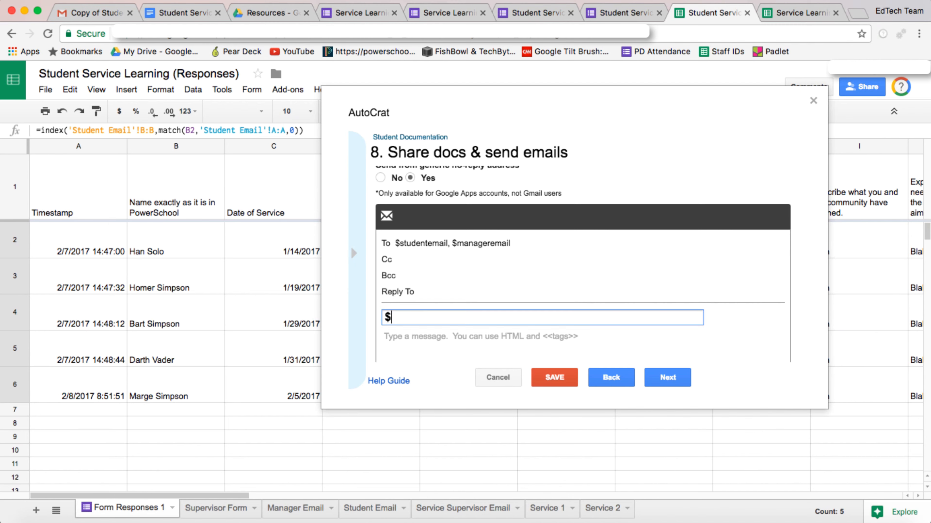
type("nameexactly")
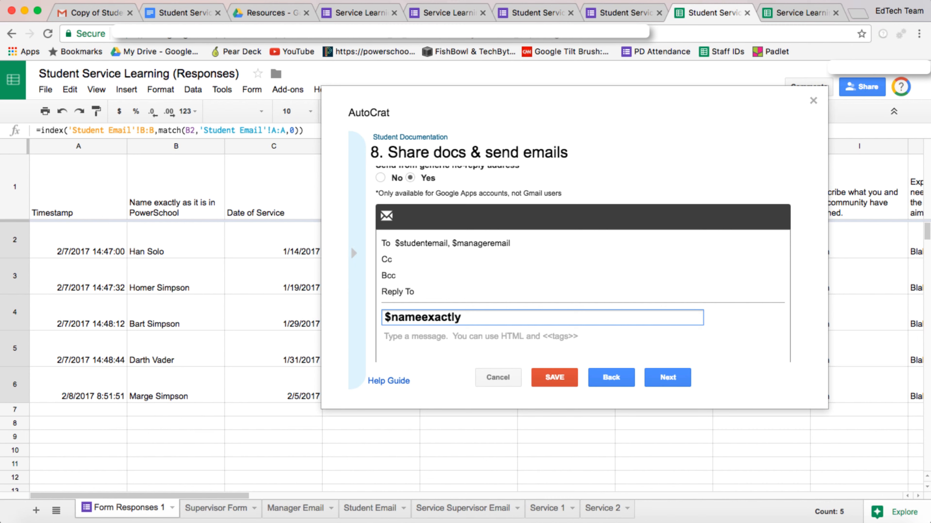
type("asitisin pow")
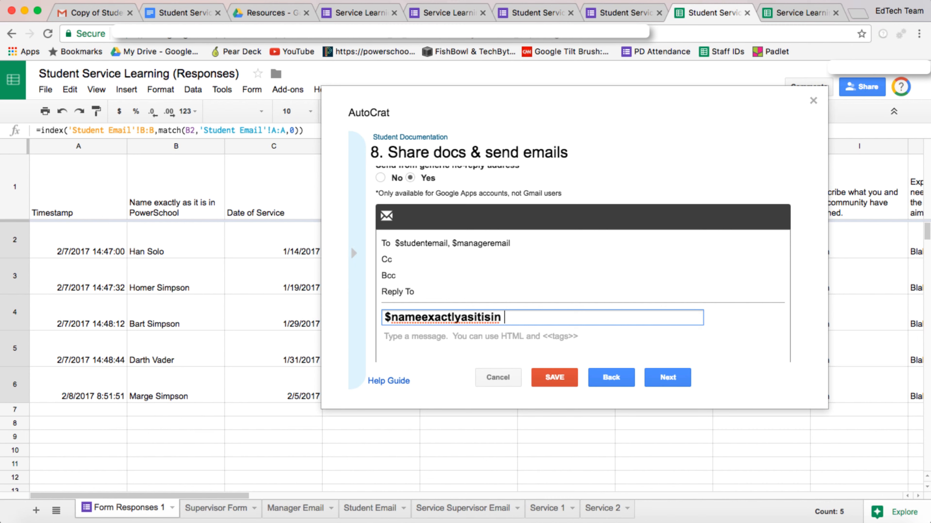
key("BackSpace")
key("BackSpace")
key("BackSpace")
key("BackSpace")
type("pow")
key("BackSpace")
type("werschool -")
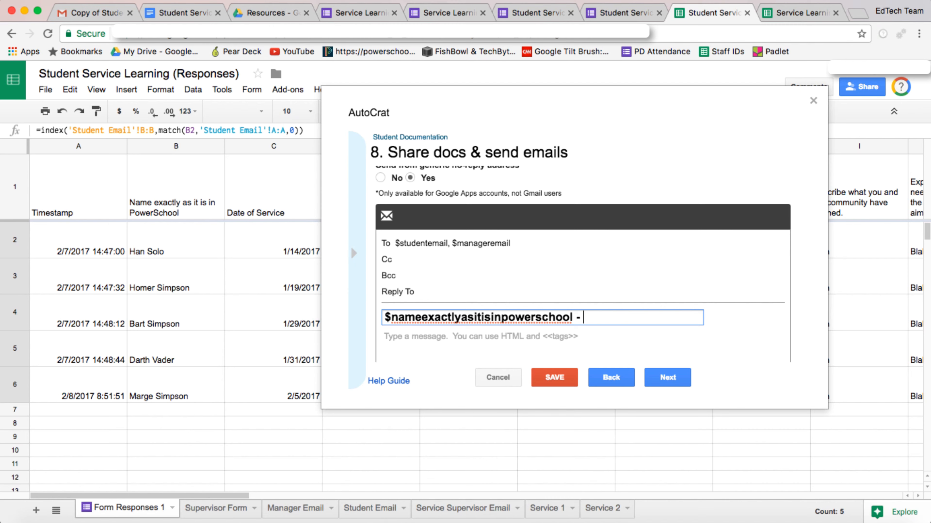
Complete the email subject with "$dateofservice - $service - Service Record"
type("$dateof s")
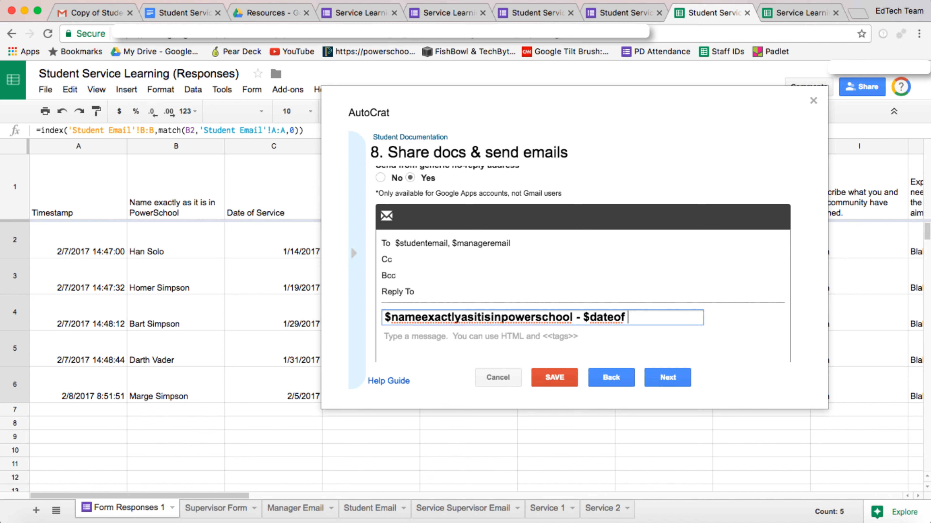
key("BackSpace")
key("BackSpace")
type("service - $service")
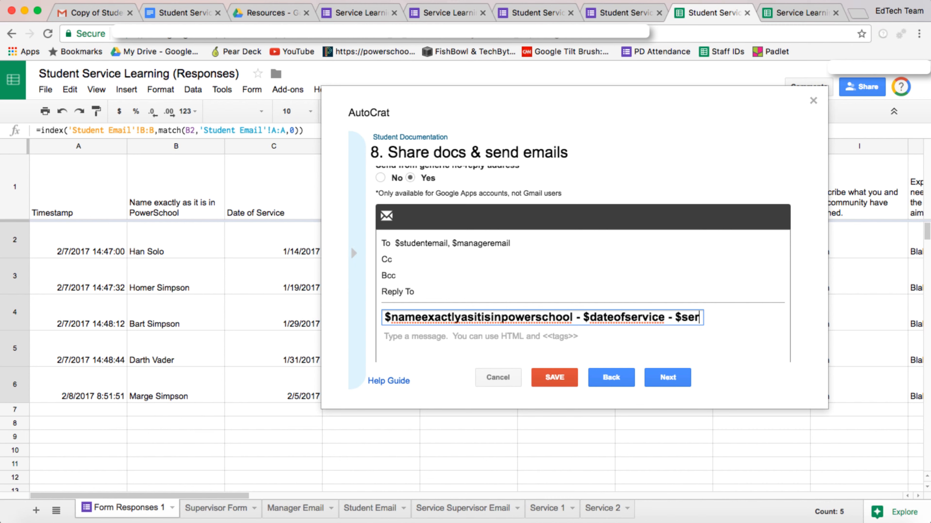
type(" - ")
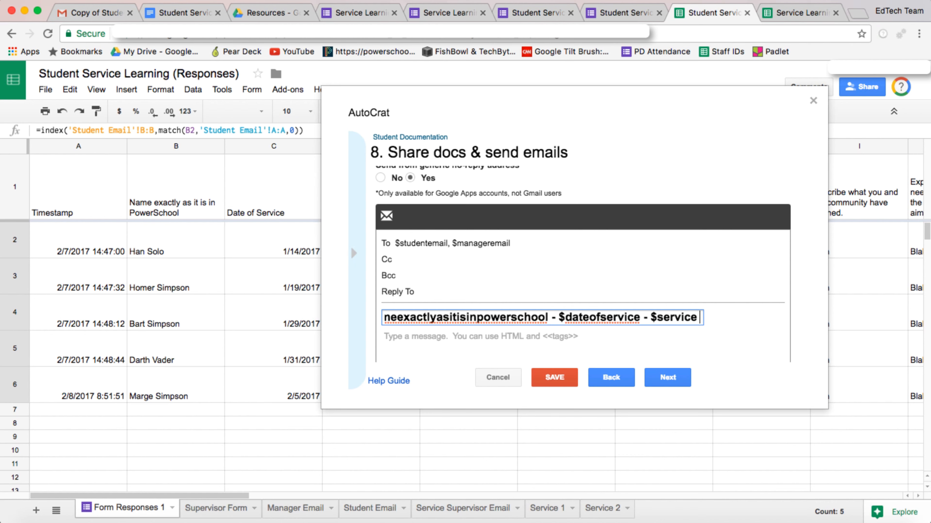
type("Ser")
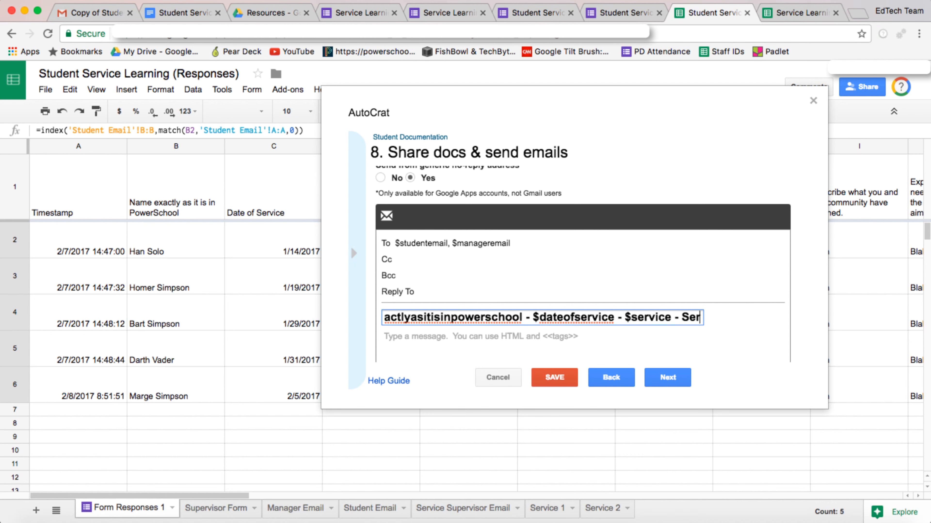
type("vice Record")
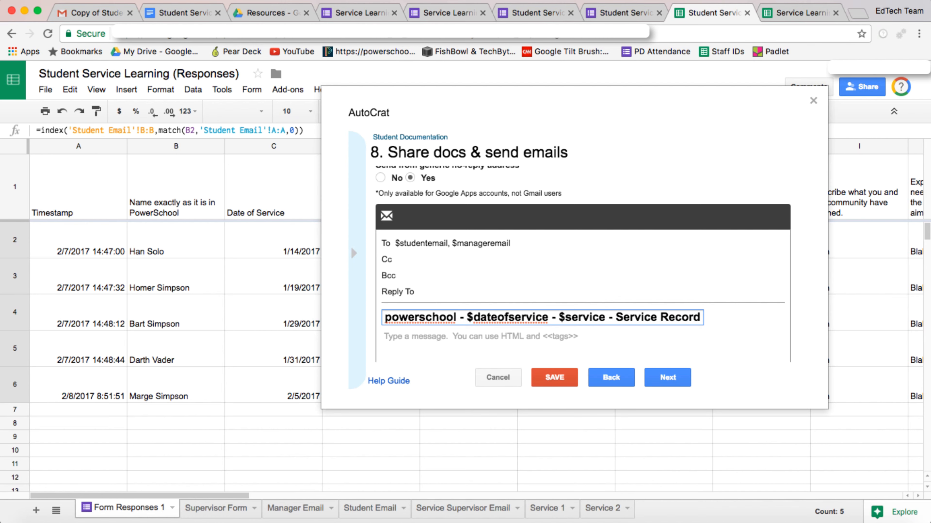
Write the message "Dear $nameexactlyasitisinpowerschool Please find attached your Service Learning record for $dateOfService. Kind regards, $managerName" and continue to the job triggers
scroll(583, 265, "down", 2)
key("Tab")
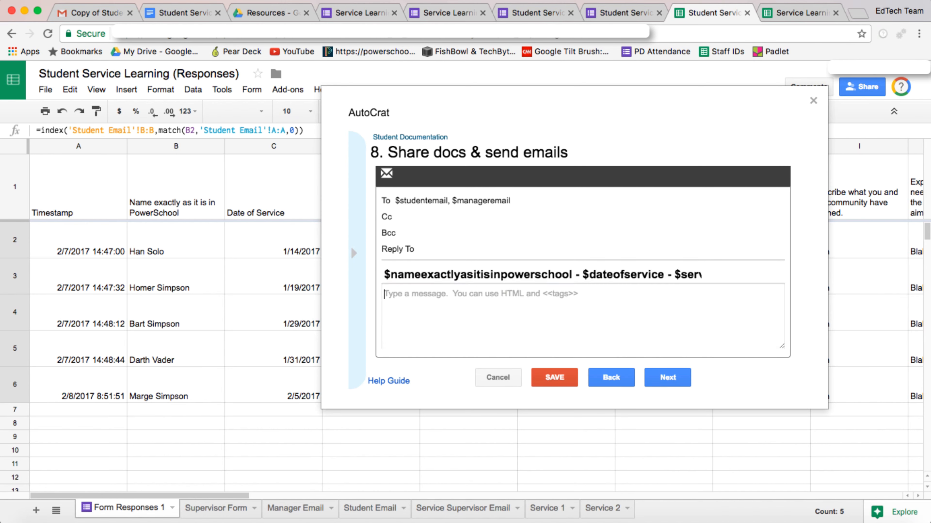
type("Dear $nameexactlyasitisinpowerschool  Please find attached your Service Learning record for $dateOfService.  Kind regards,  $managerName")
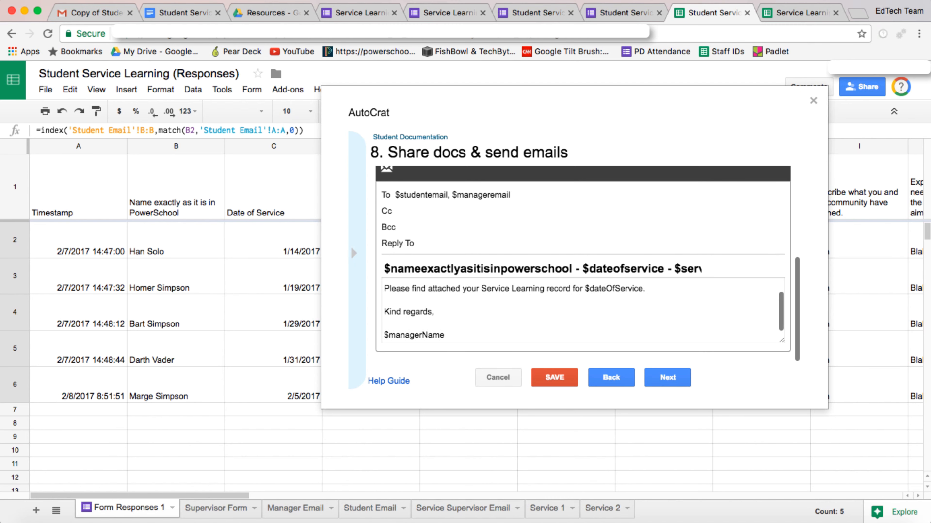
left_click(667, 377)
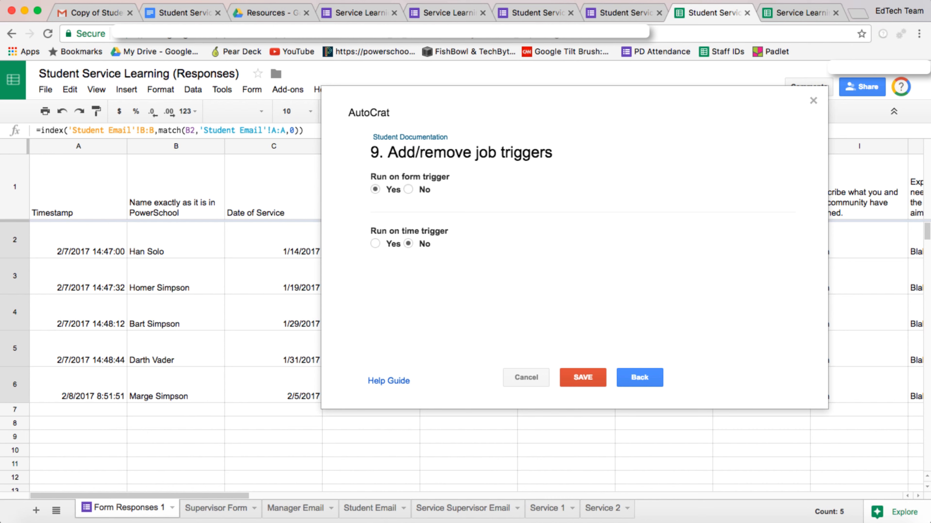
Turn off the form trigger, turn on the time trigger to run every one hour, and save the merge job
left_click(407, 189)
left_click(375, 243)
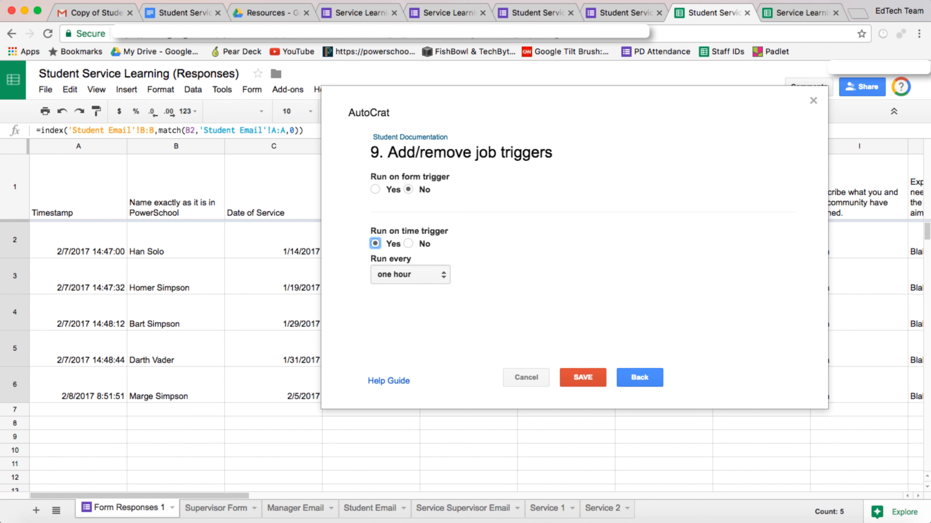
left_click(410, 274)
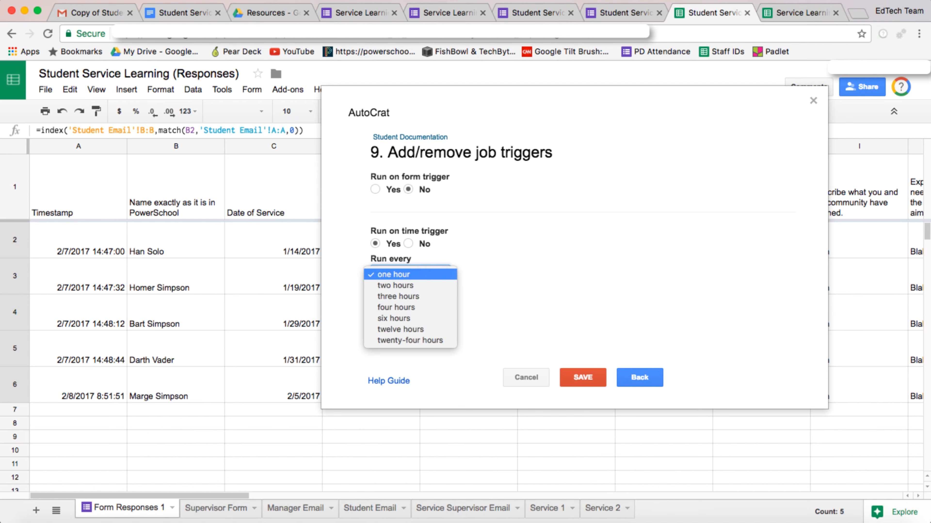
left_click(520, 279)
left_click(520, 279)
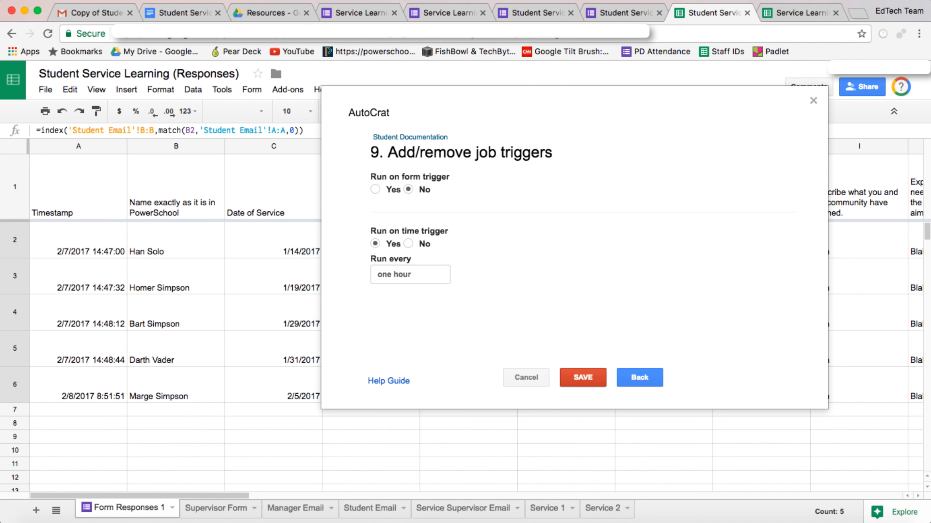
left_click(583, 378)
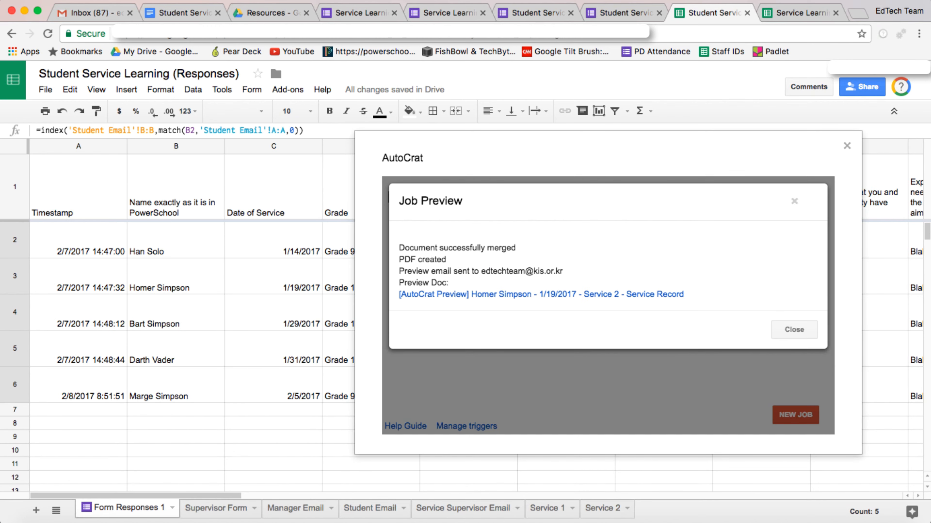
Check row 3 in the "Did the student attend and meet expectations?" column, view the job's preview PDF and close it
scroll(176, 311, "right", 10)
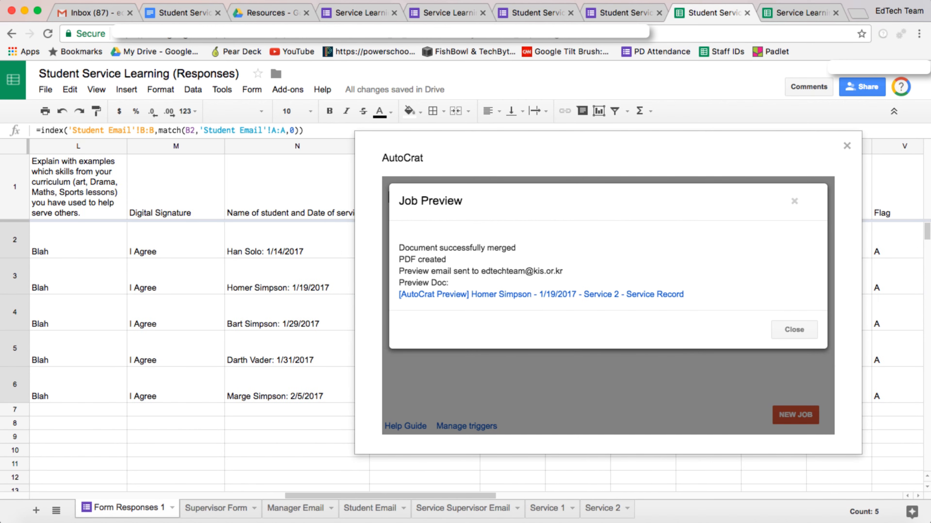
scroll(176, 312, "right", 5)
scroll(176, 312, "left", 1)
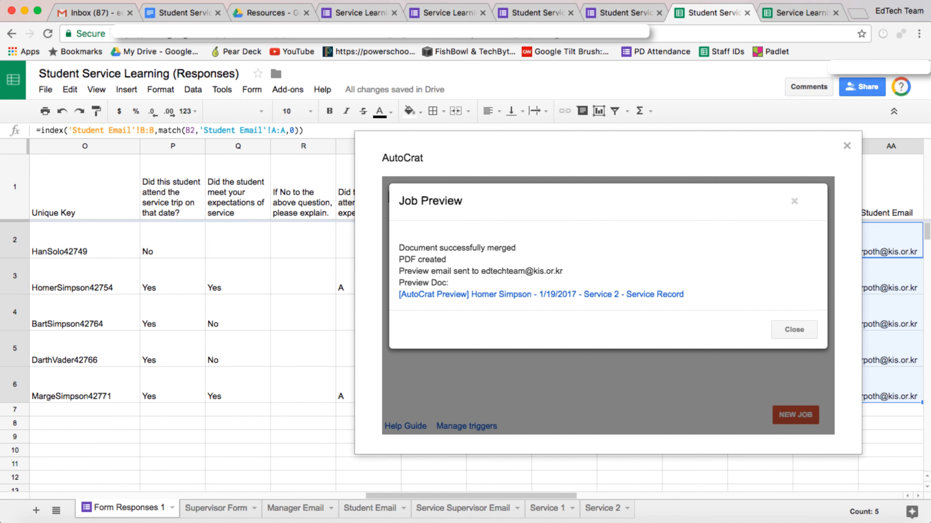
scroll(257, 276, "right", 1)
left_click(258, 276)
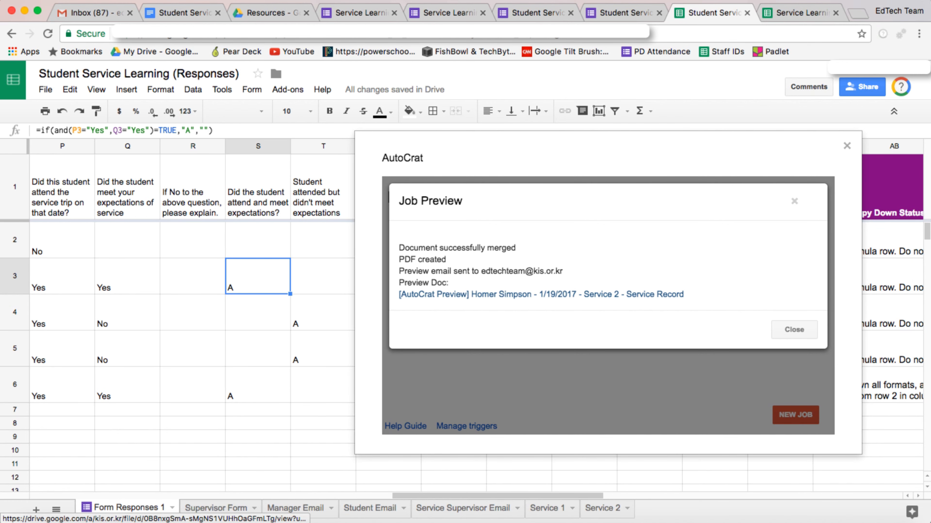
left_click(540, 294)
scroll(465, 293, "down", 5)
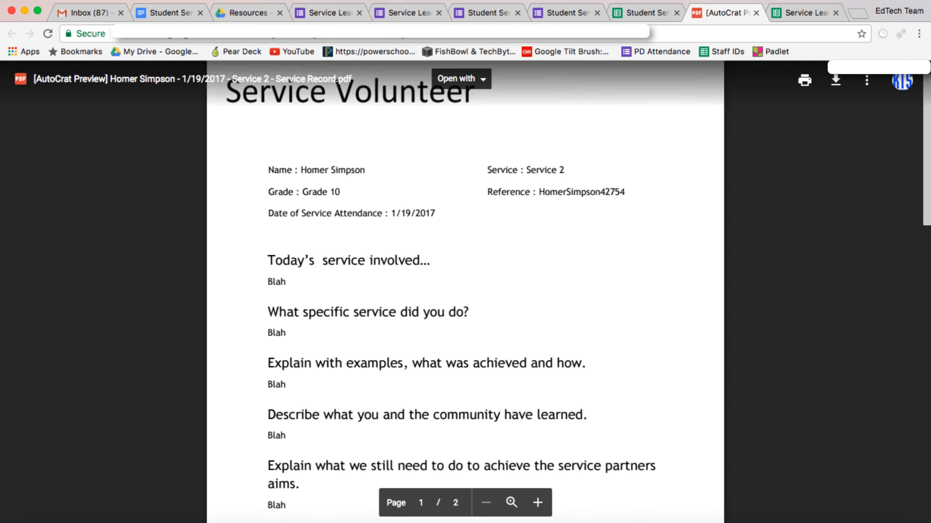
key("super+w")
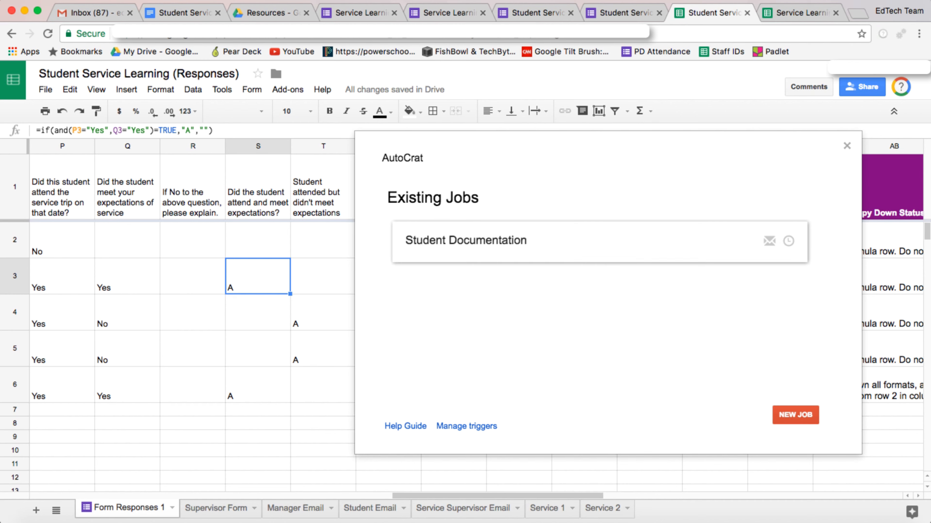
Check the rows flagged A in column S, run the Student Documentation job and close AutoCrat
left_click(258, 384)
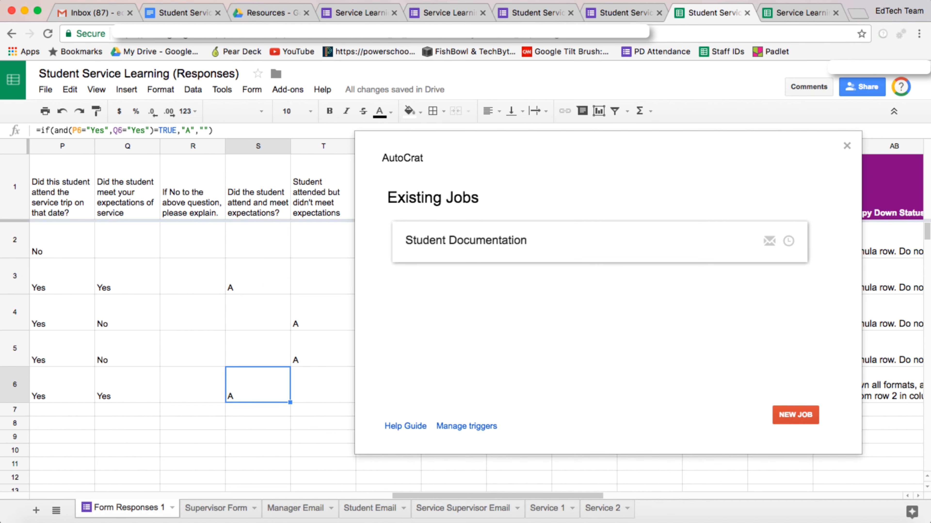
left_click(257, 275)
mouse_move(630, 241)
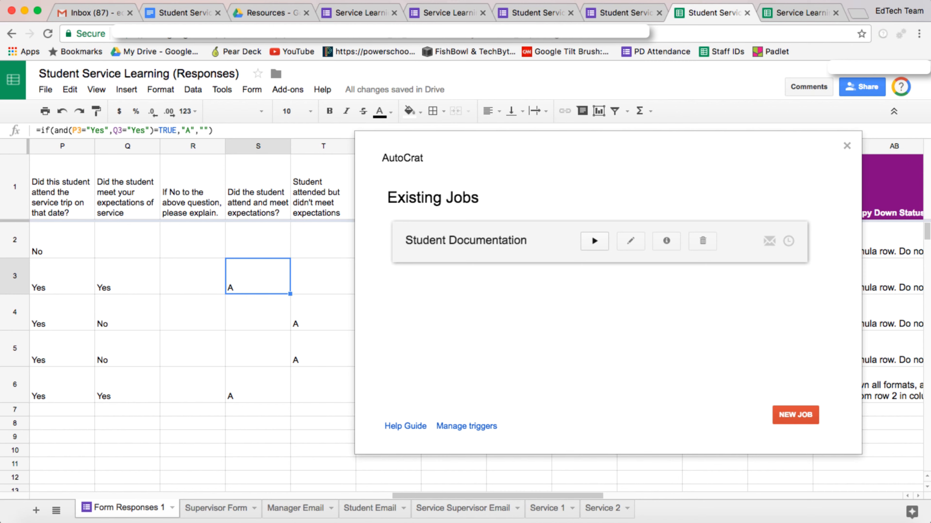
left_click(594, 241)
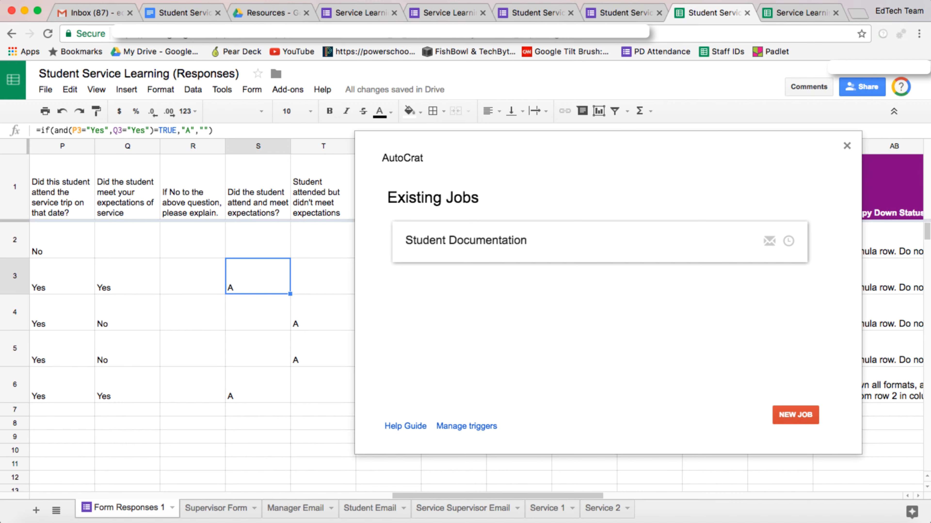
left_click(847, 145)
Wrap the text in the four Student Documentation merge columns AF to AI and widen them
scroll(477, 319, "right", 10)
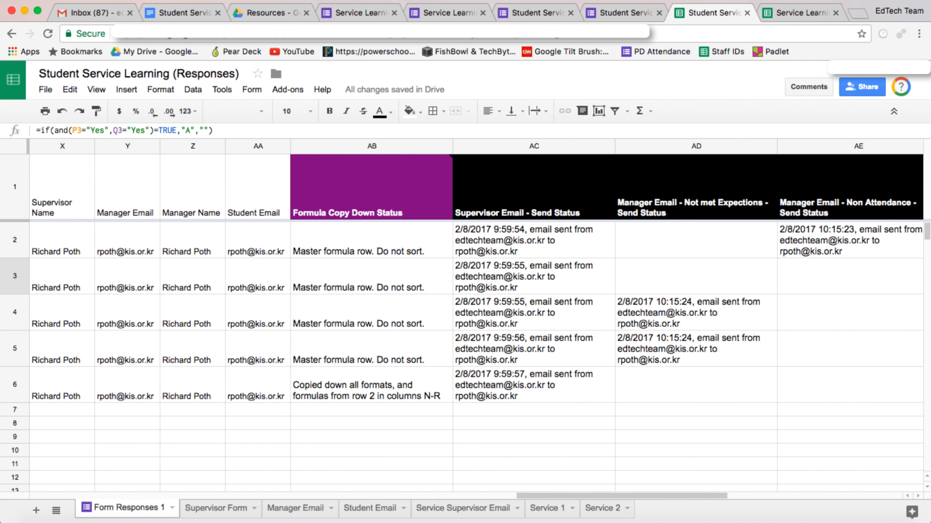
scroll(476, 319, "right", 5)
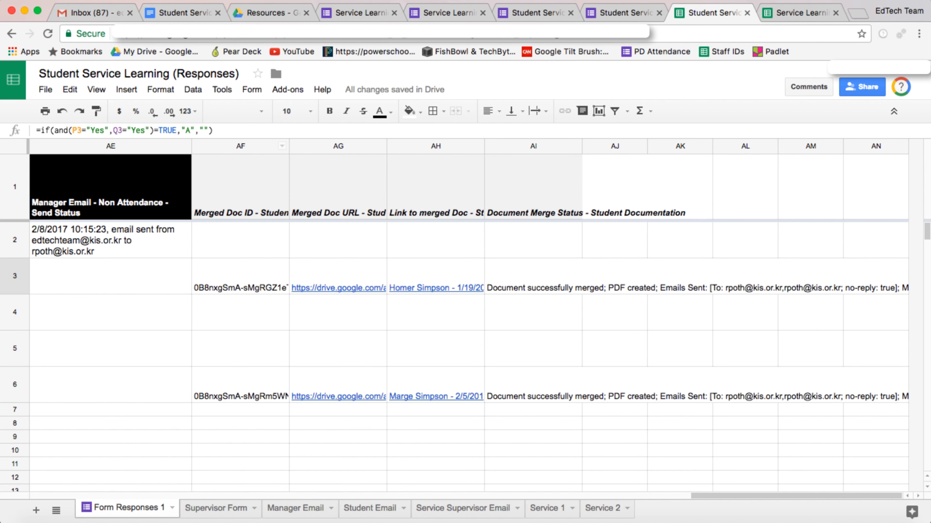
left_click(240, 146)
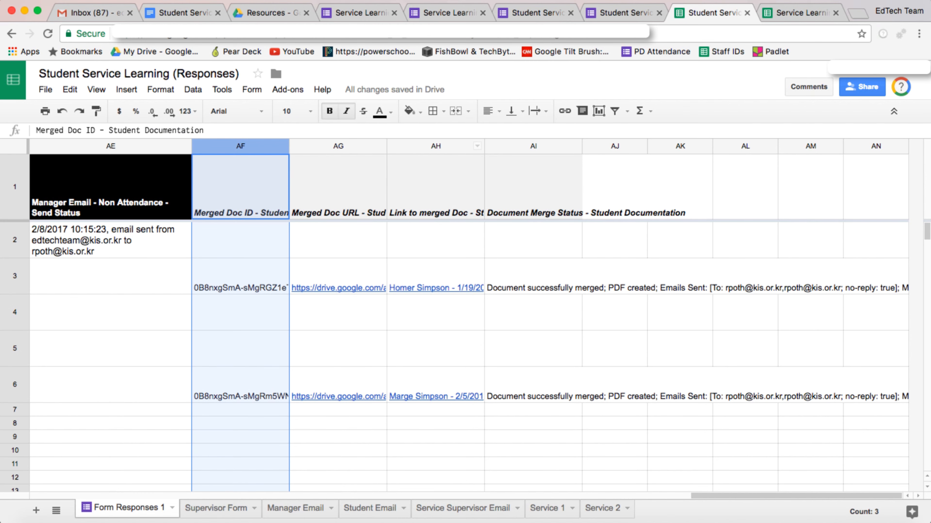
left_click(533, 146, "shift")
left_click(537, 111)
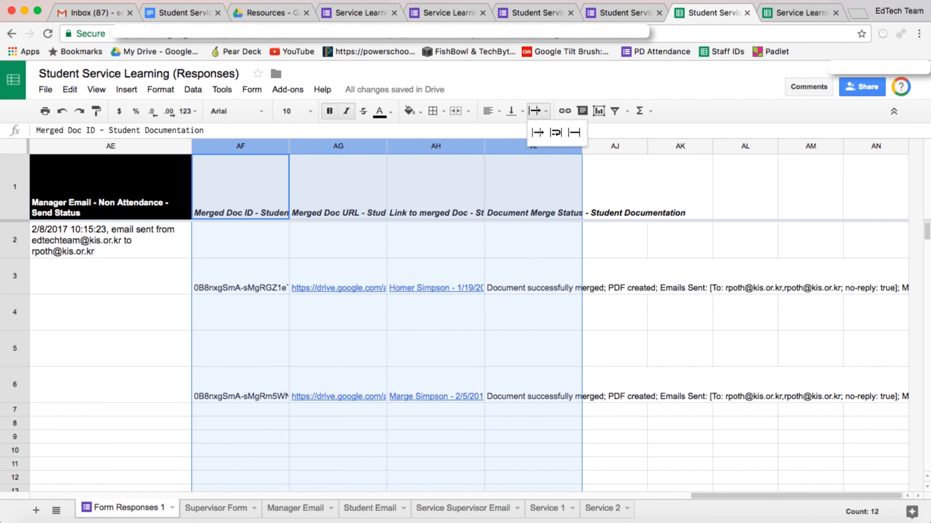
left_click(556, 133)
Review the merged document ID, URL, link and merge status recorded in row 3
left_click(557, 240)
key("Left")
key("Down")
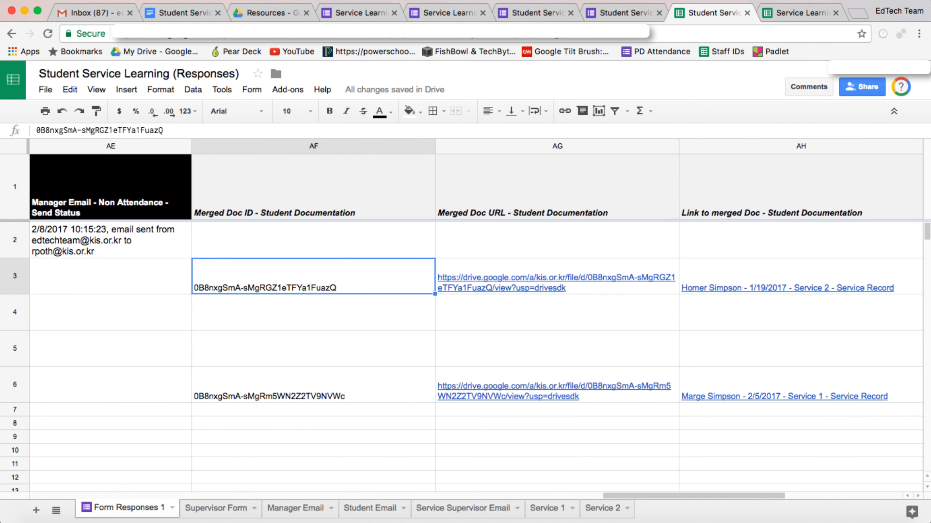
key("Right")
key("Right")
key("Right")
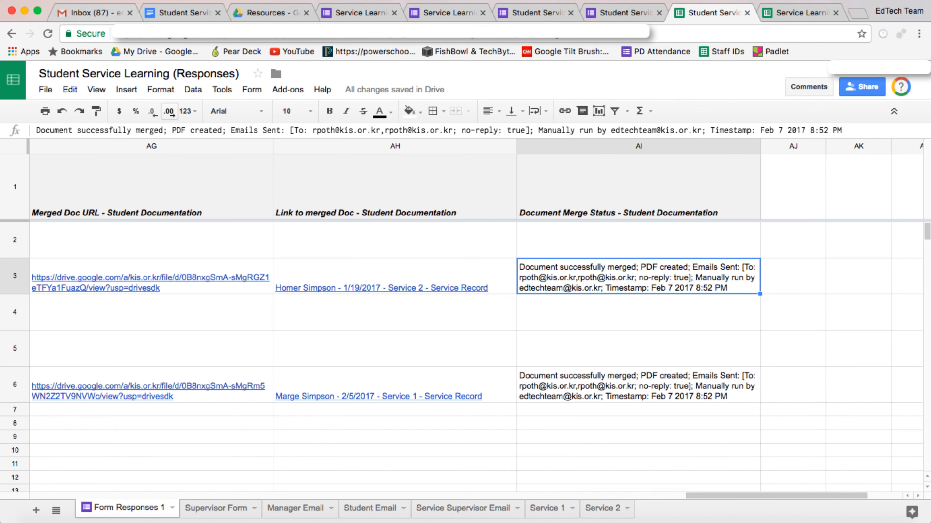
Switch to the recipient's Gmail inbox, view the emailed Service Record of 1/19/2017 for Service 2 and go back to the inbox
key("ctrl+Right")
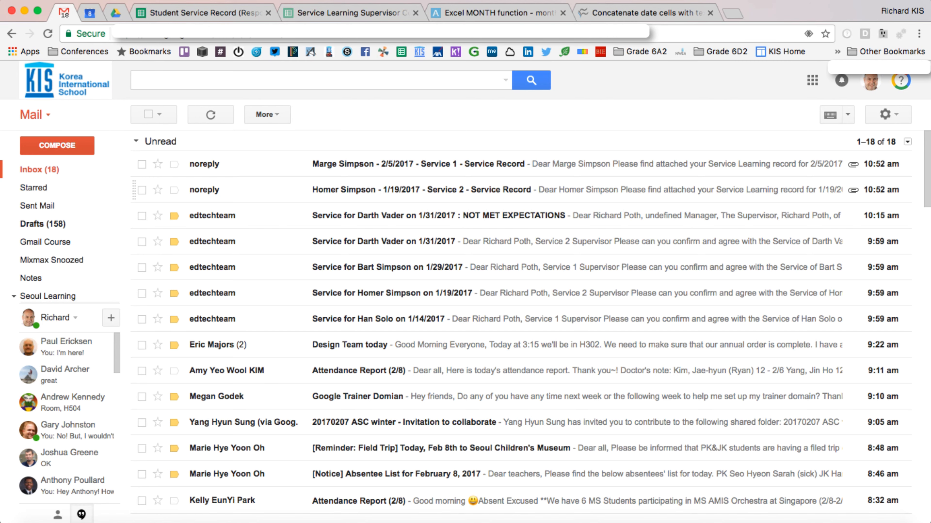
left_click(422, 190)
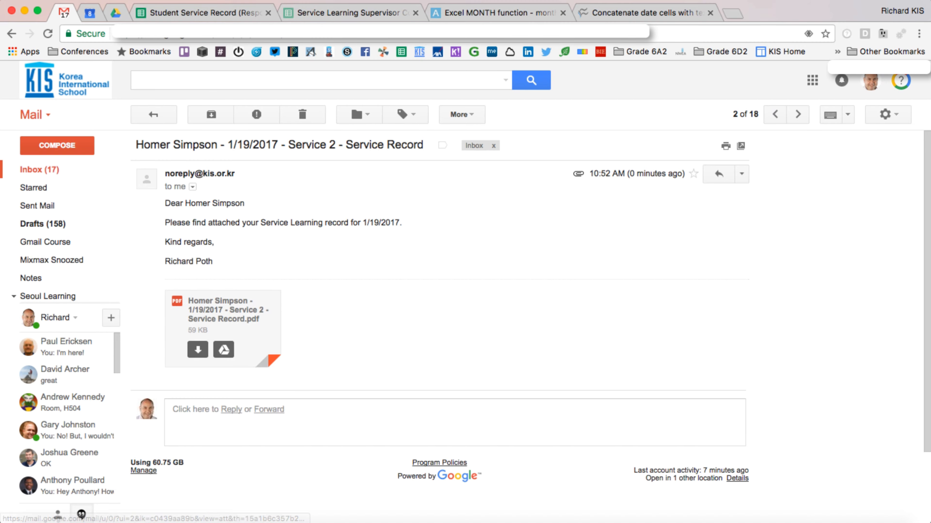
left_click(153, 115)
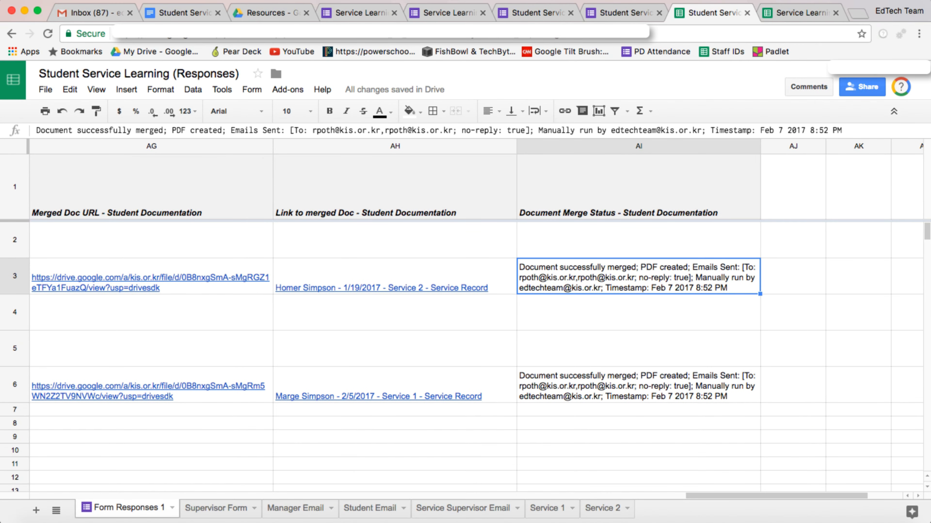
Switch to Google Drive, open the Student Documentation folder and check the Service Record PDFs for Service 1 and Service 2
scroll(476, 316, "left", 10)
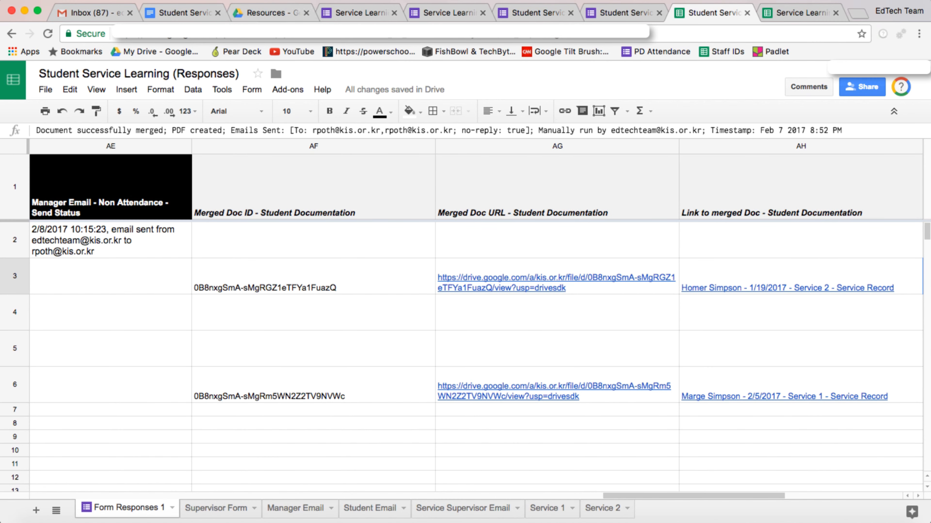
left_click(272, 13)
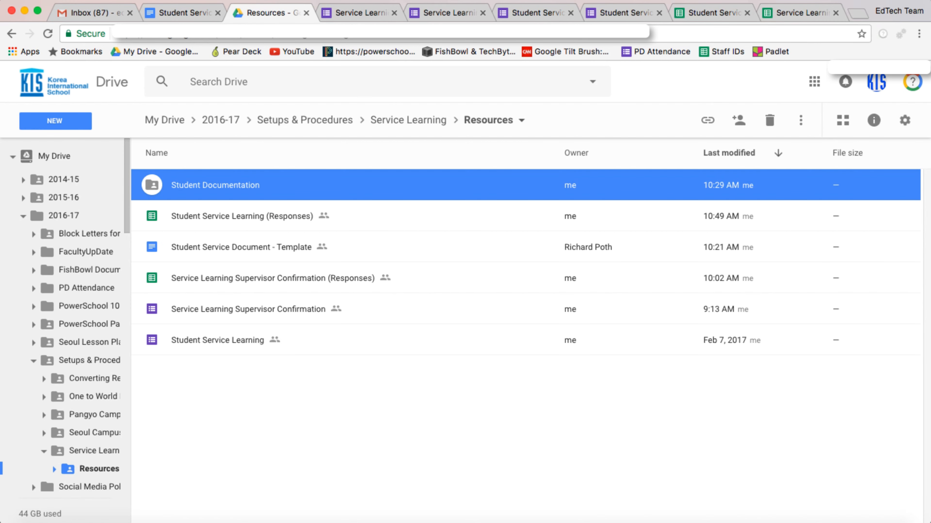
double_click(216, 185)
left_click(280, 185)
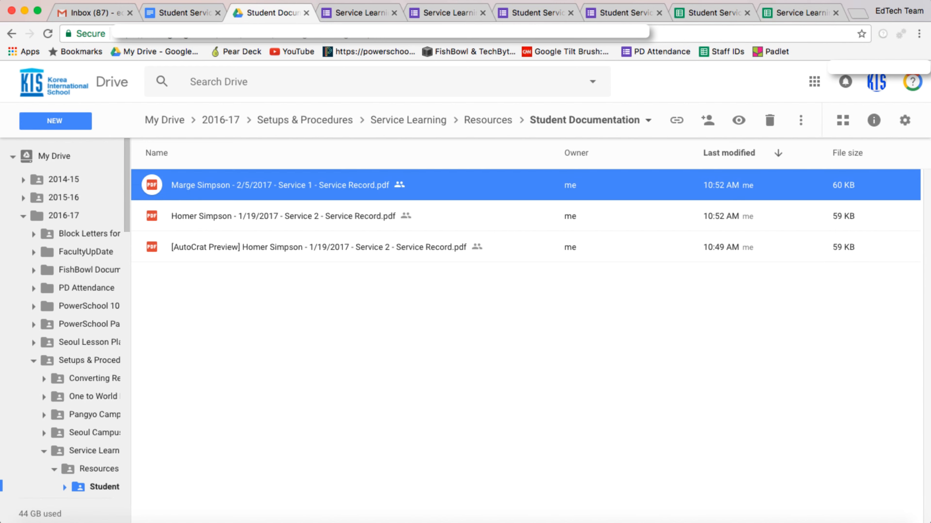
left_click(283, 216)
left_click(280, 185)
left_click(283, 216)
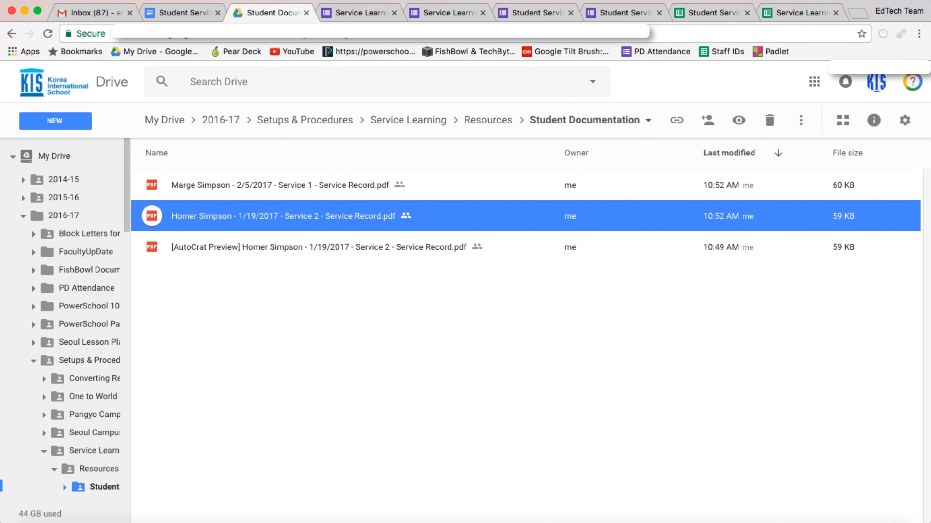
Preview the 2/5/2017 Service 1 Service Record PDF, review its contents, close it and return to the Student Service Learning (Responses) sheet
double_click(280, 186)
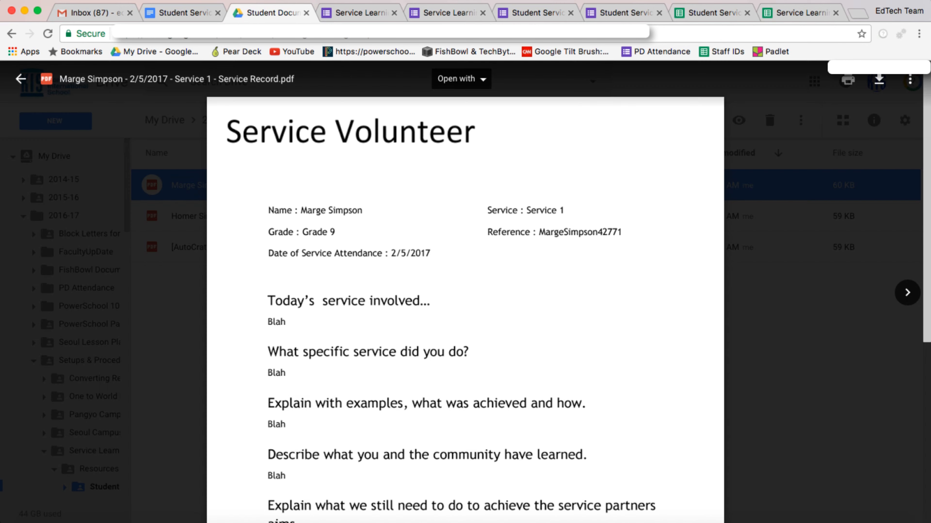
scroll(465, 294, "down", 15)
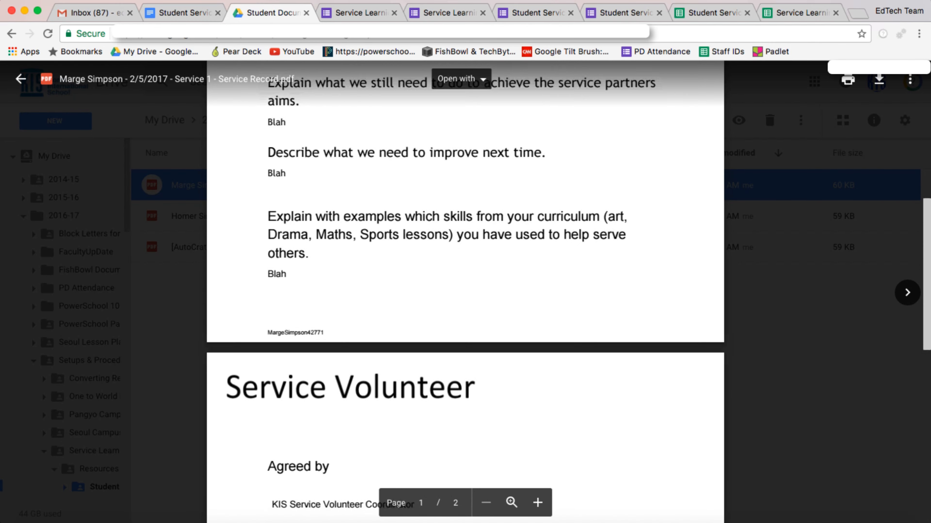
scroll(465, 294, "up", 15)
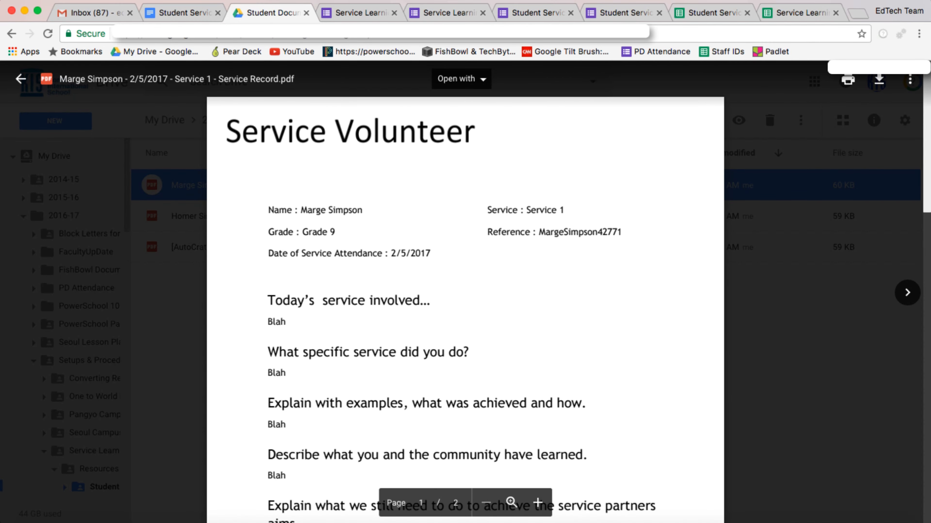
left_click(21, 79)
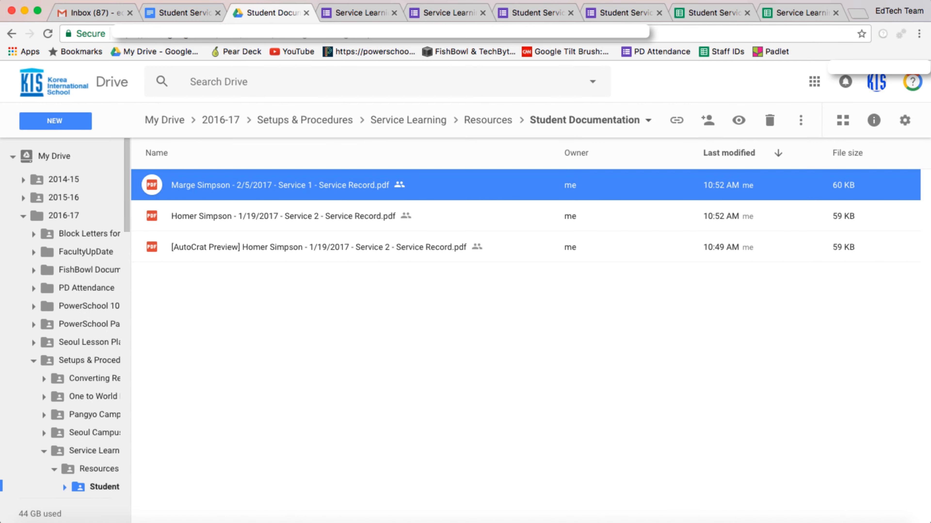
left_click(710, 12)
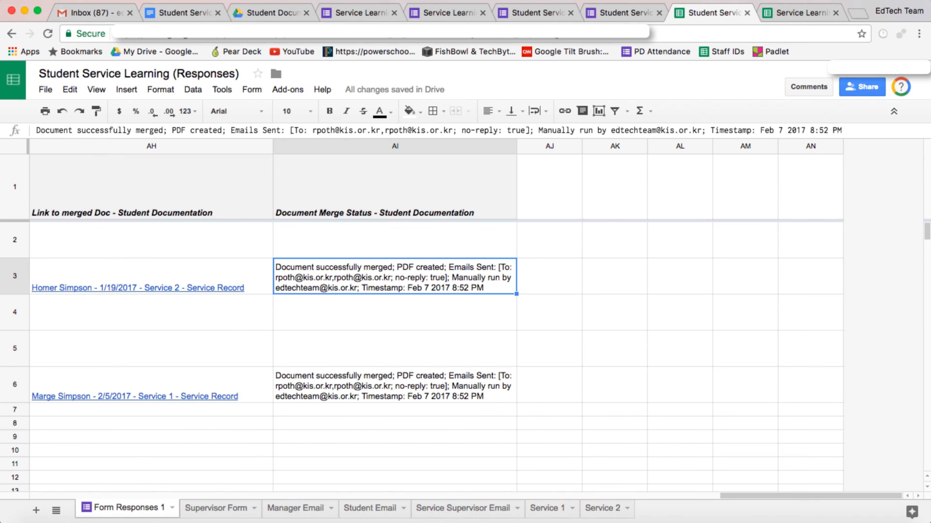